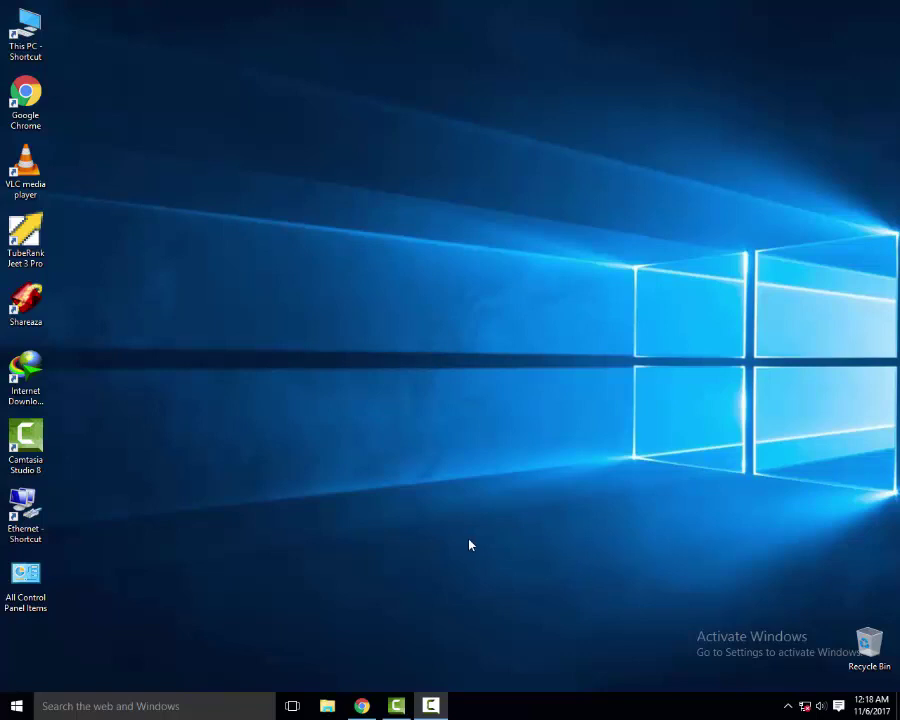
Open the running Internet Download Manager from the desktop and bring up its registration form
{"action": "left_click", "coordinate": [39, 386]}
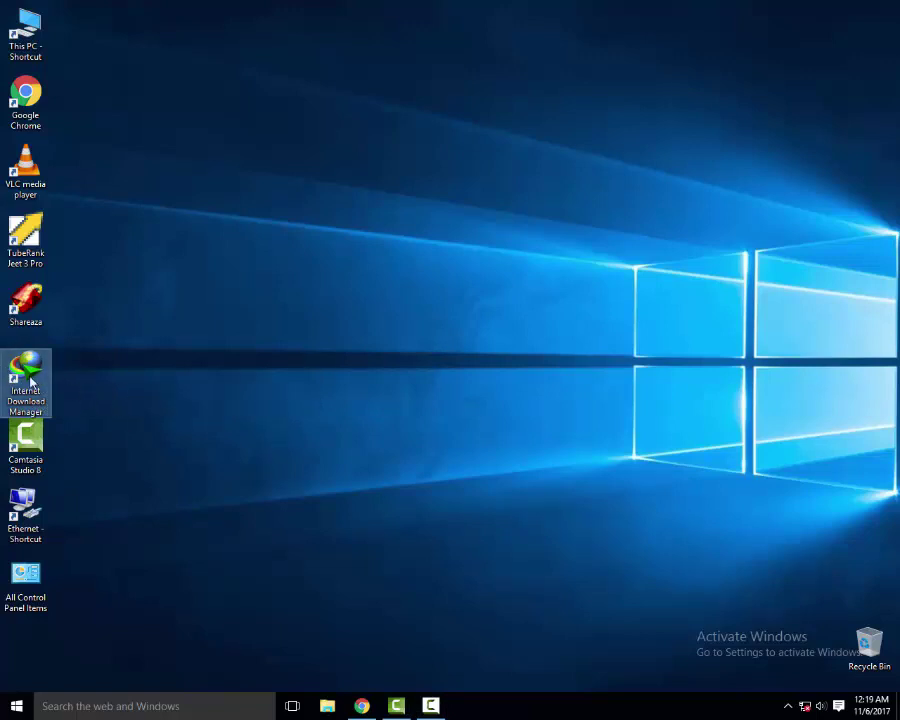
{"action": "left_click", "coordinate": [788, 707]}
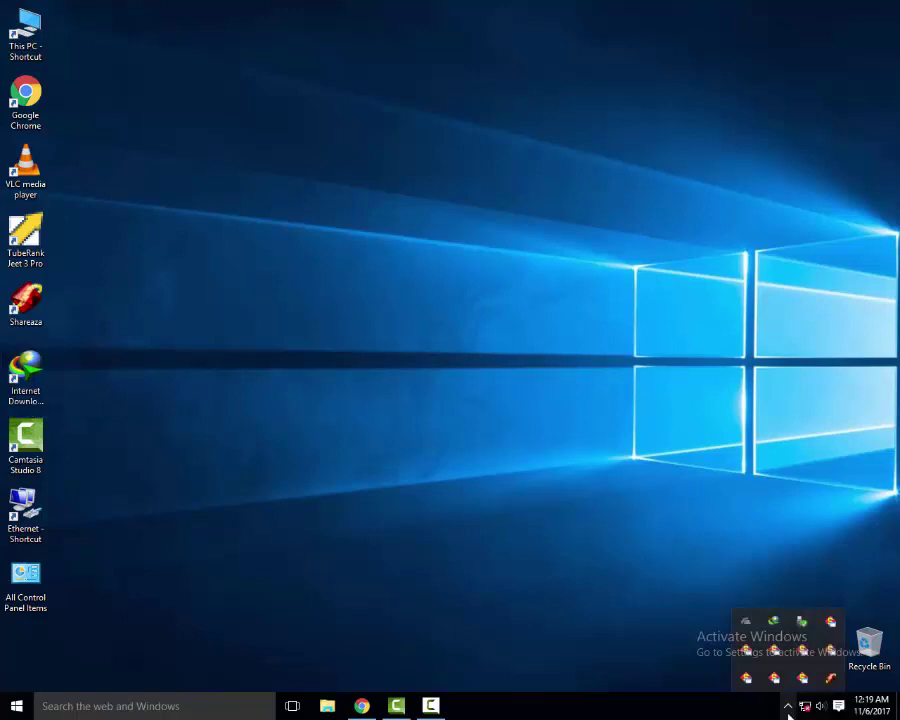
{"action": "double_click", "coordinate": [777, 628]}
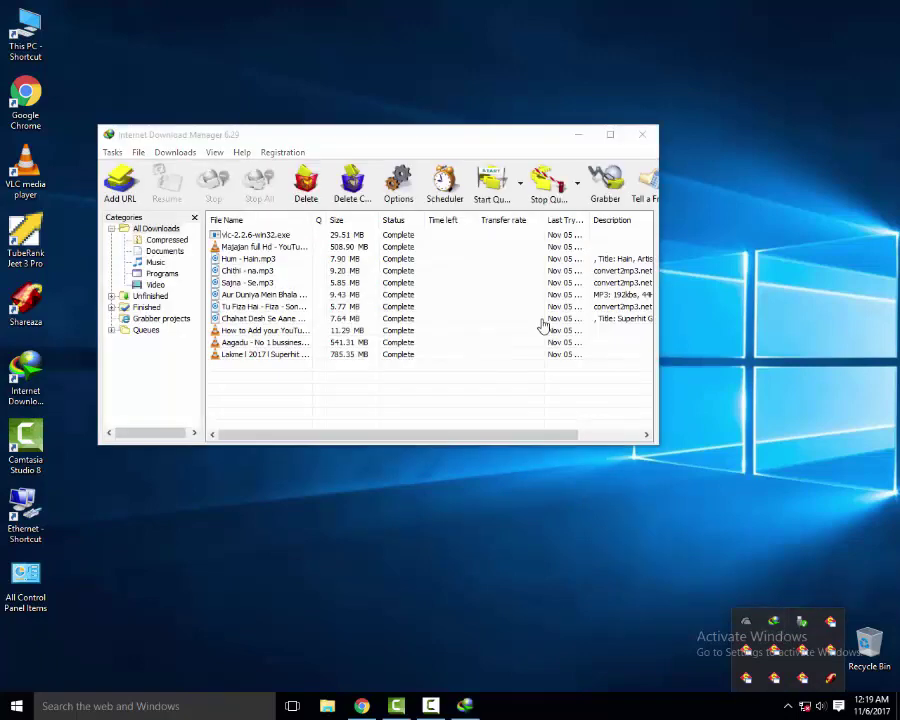
{"action": "left_click", "coordinate": [285, 152]}
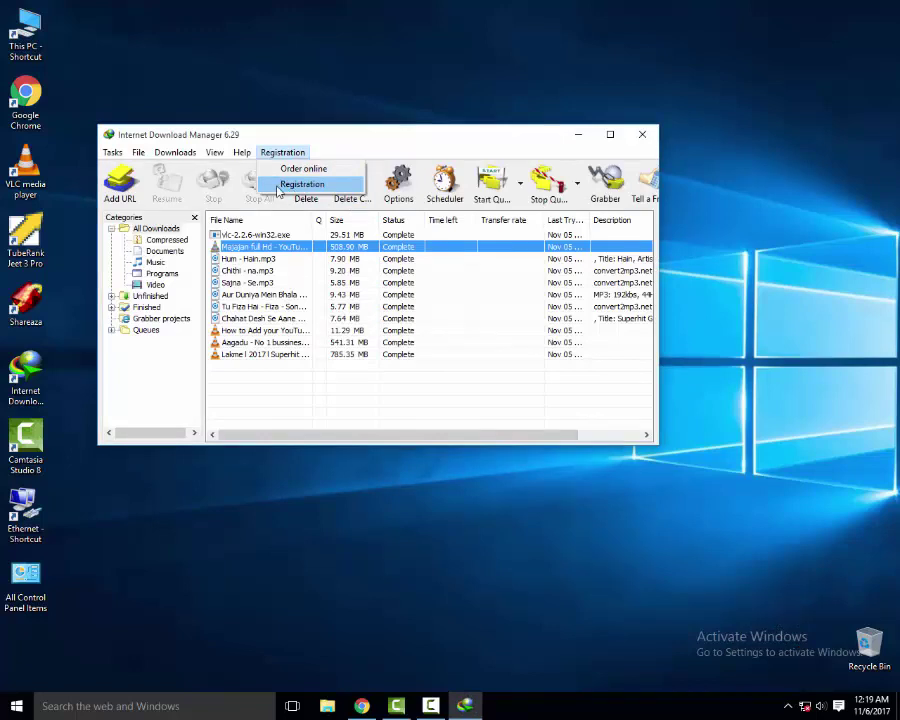
{"action": "left_click", "coordinate": [300, 184]}
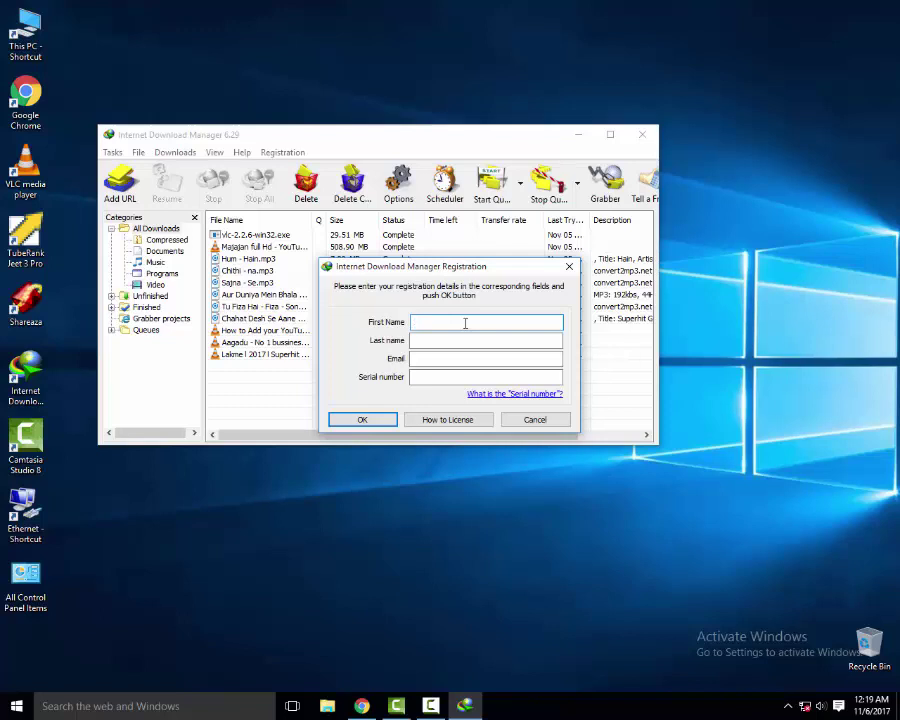
Try to submit the registration form with all fields empty, then dismiss it and close the download manager window
{"action": "left_click", "coordinate": [362, 419]}
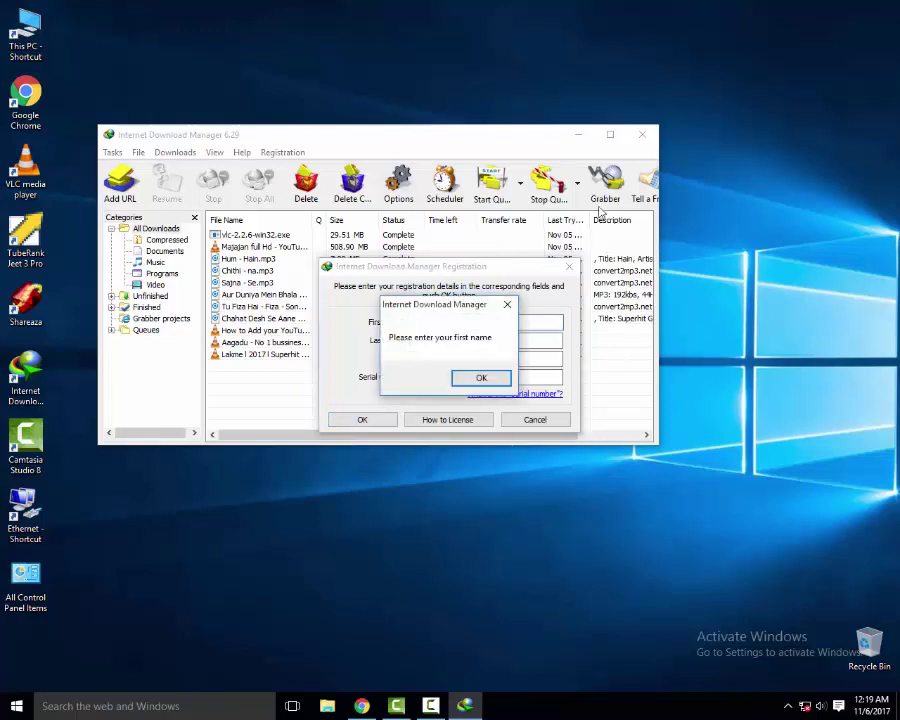
{"action": "left_click", "coordinate": [507, 304]}
{"action": "left_click", "coordinate": [569, 266]}
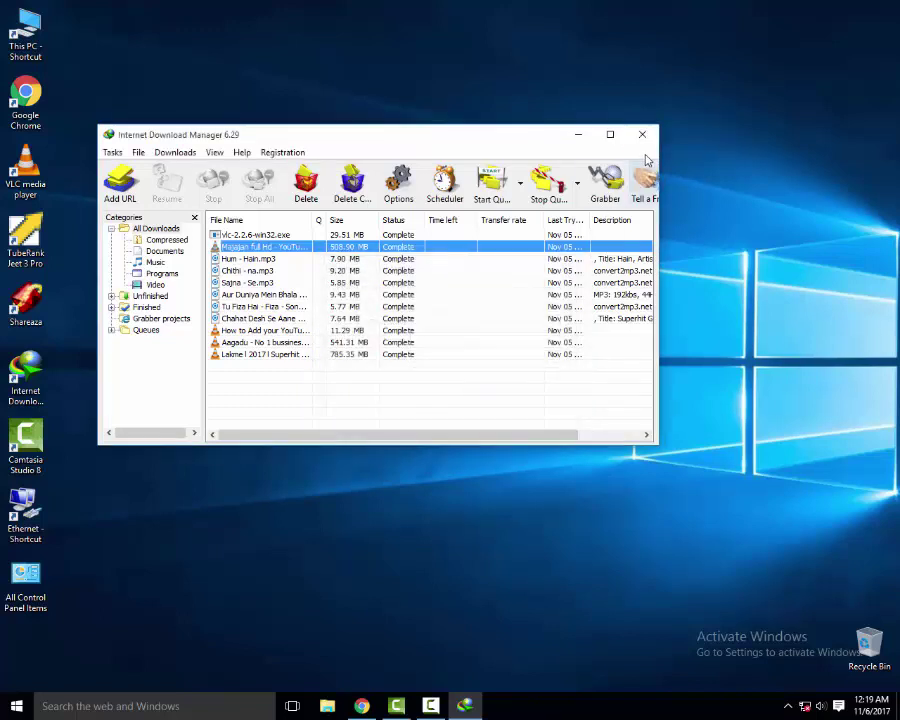
{"action": "left_click", "coordinate": [642, 134]}
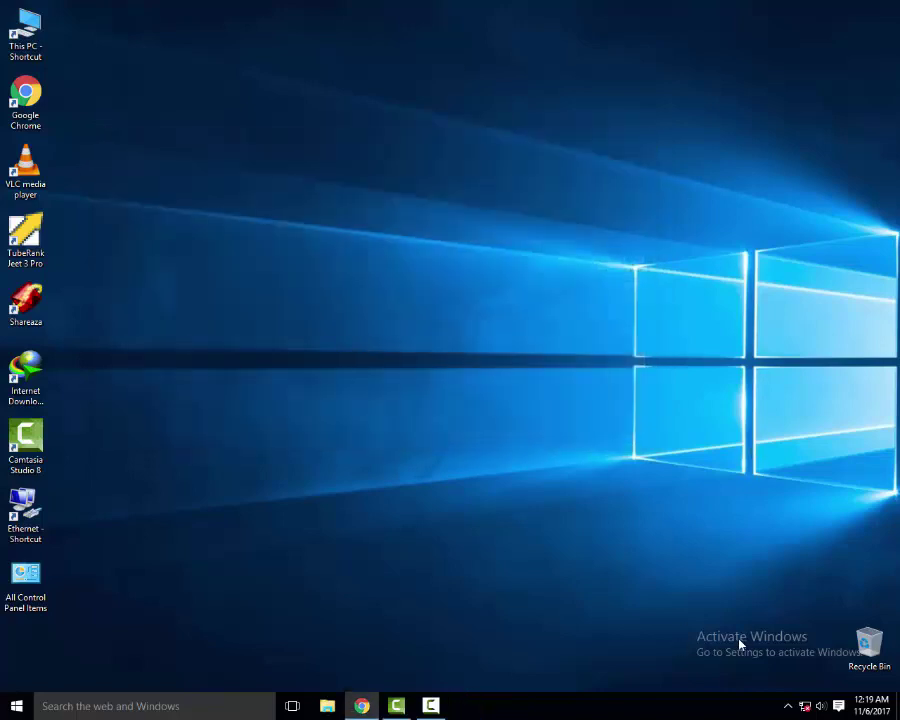
Turn on the Speed Limiter of Internet Download Manager while it runs in the background
{"action": "left_click", "coordinate": [787, 706]}
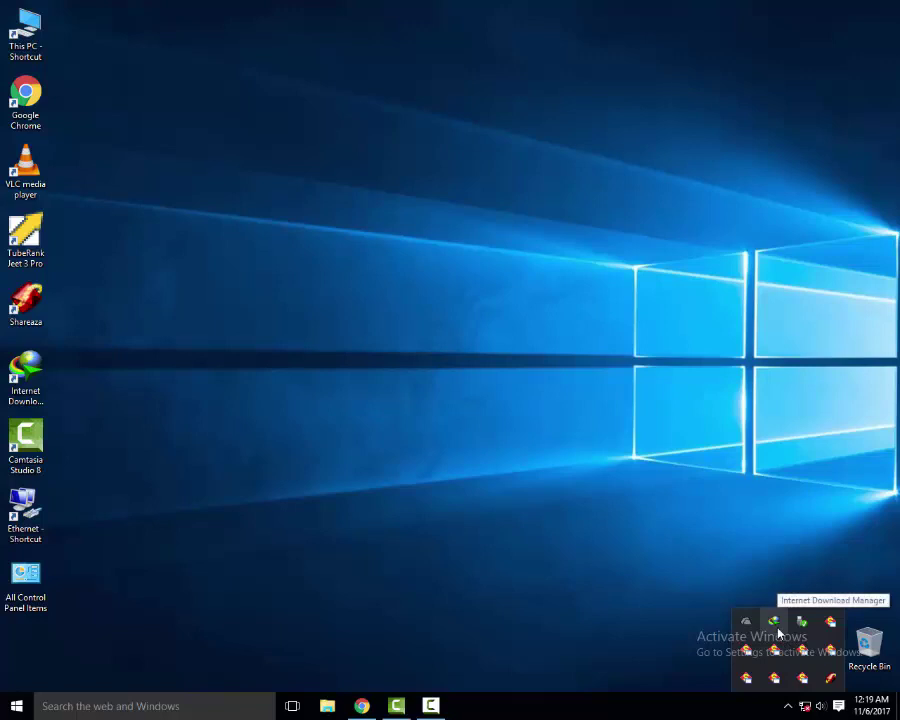
{"action": "right_click", "coordinate": [778, 632]}
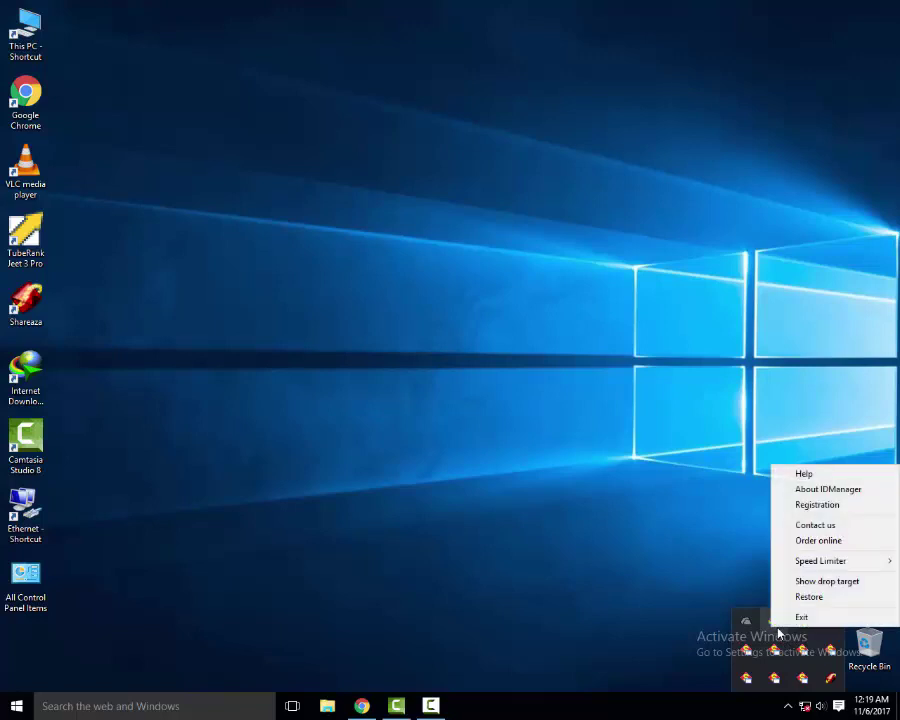
{"action": "mouse_move", "coordinate": [799, 569]}
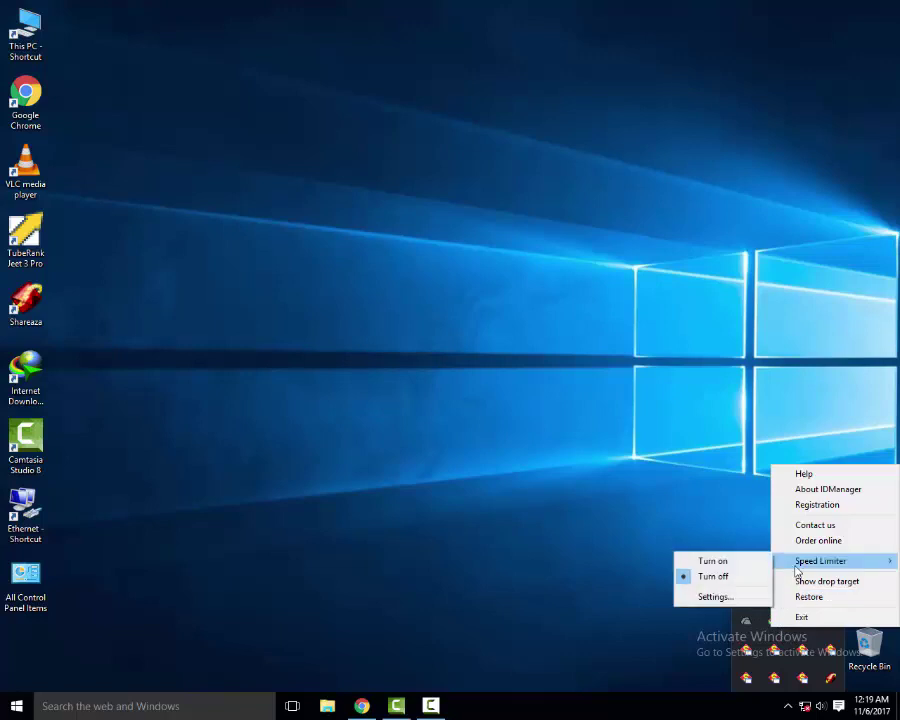
{"action": "left_click", "coordinate": [714, 568]}
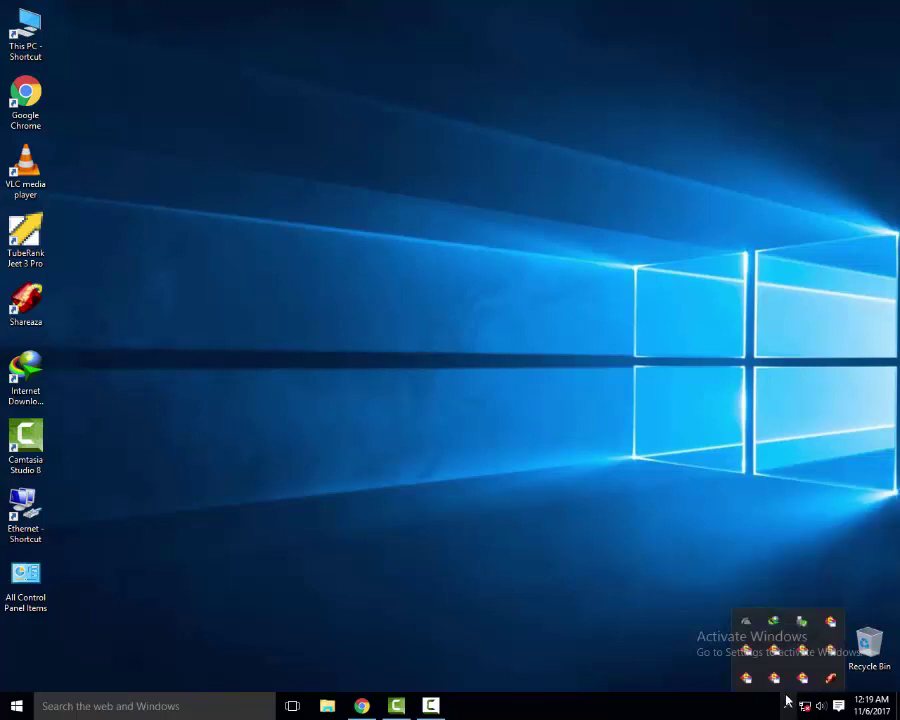
Enter 00 as the Speed Limiter's maximum download speed for one file and set the limiter to always turn on at IDM startup
{"action": "right_click", "coordinate": [776, 620]}
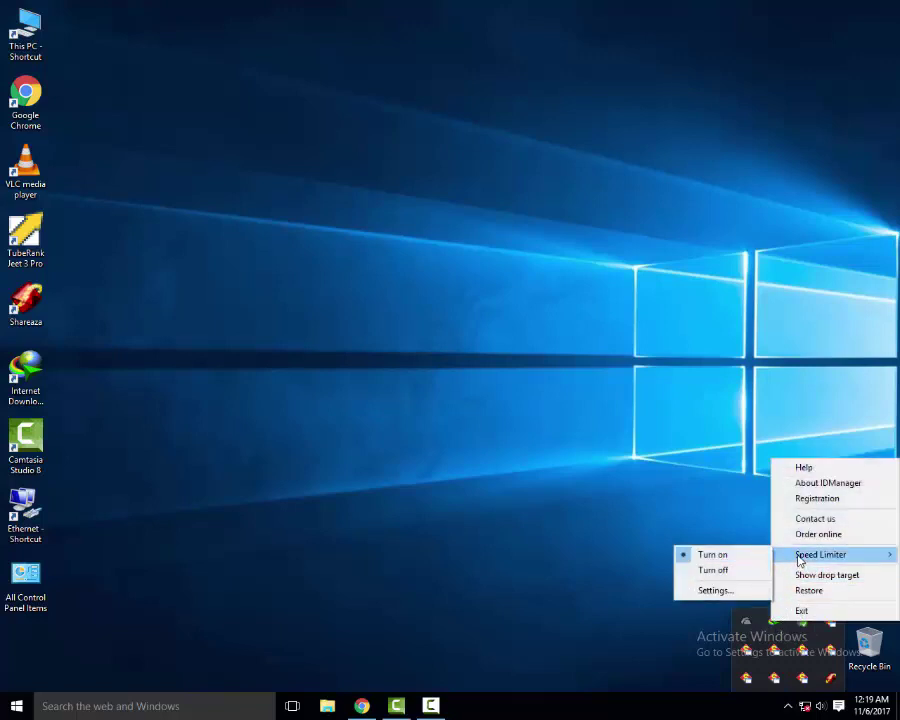
{"action": "left_click", "coordinate": [711, 592]}
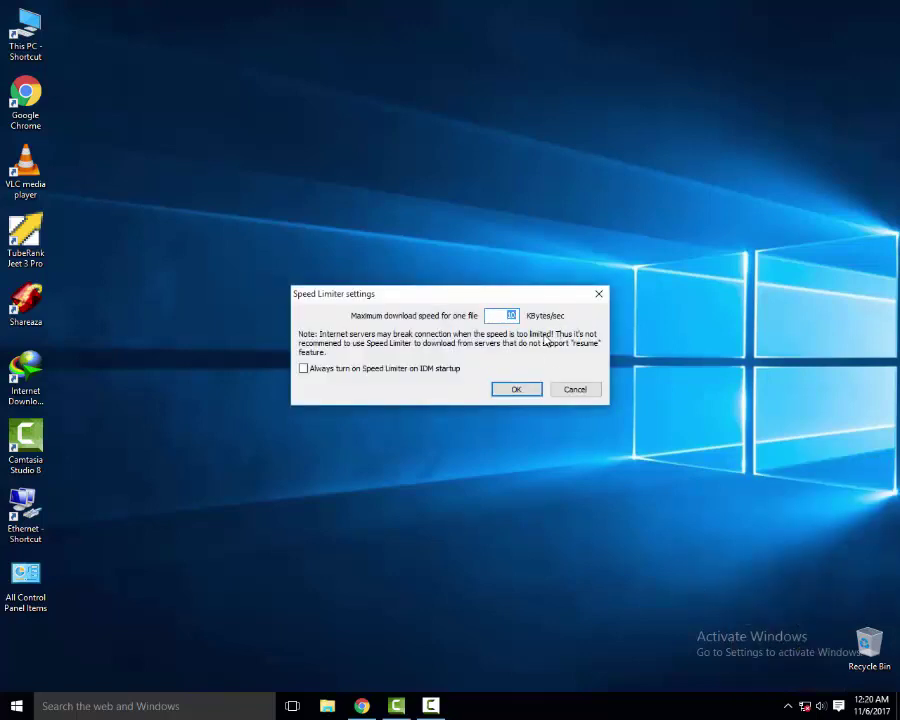
{"action": "type", "text": "00"}
{"action": "left_click", "coordinate": [331, 369]}
{"action": "left_click", "coordinate": [521, 393]}
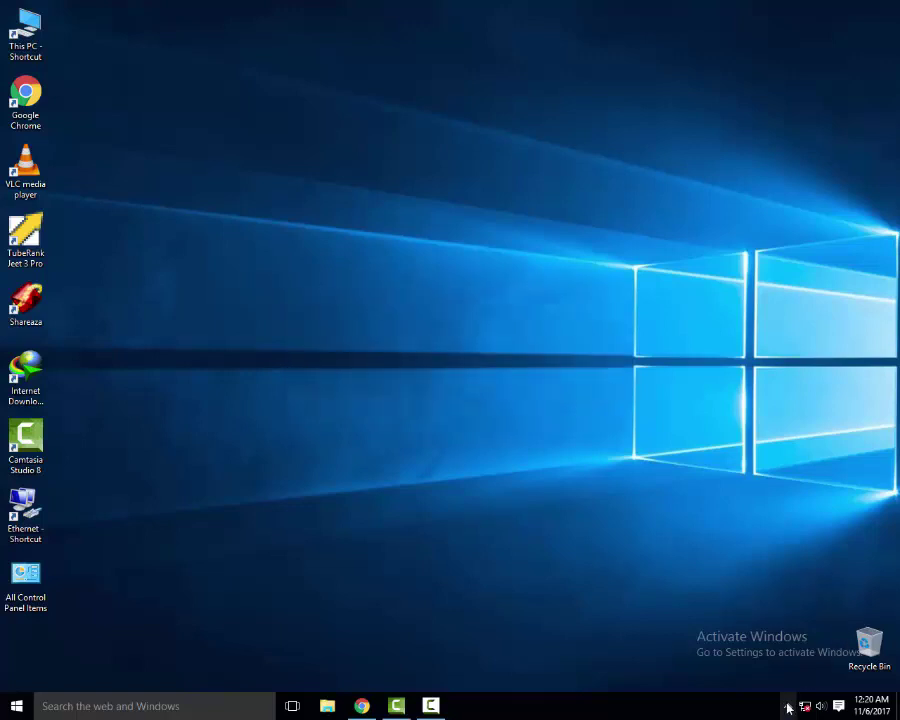
Reopen Internet Download Manager and set its connection type to High speed: Direct connection (Ethernet/Cable) / Wi-Fi / Mobile 4G / other
{"action": "left_click", "coordinate": [787, 705]}
{"action": "double_click", "coordinate": [774, 623]}
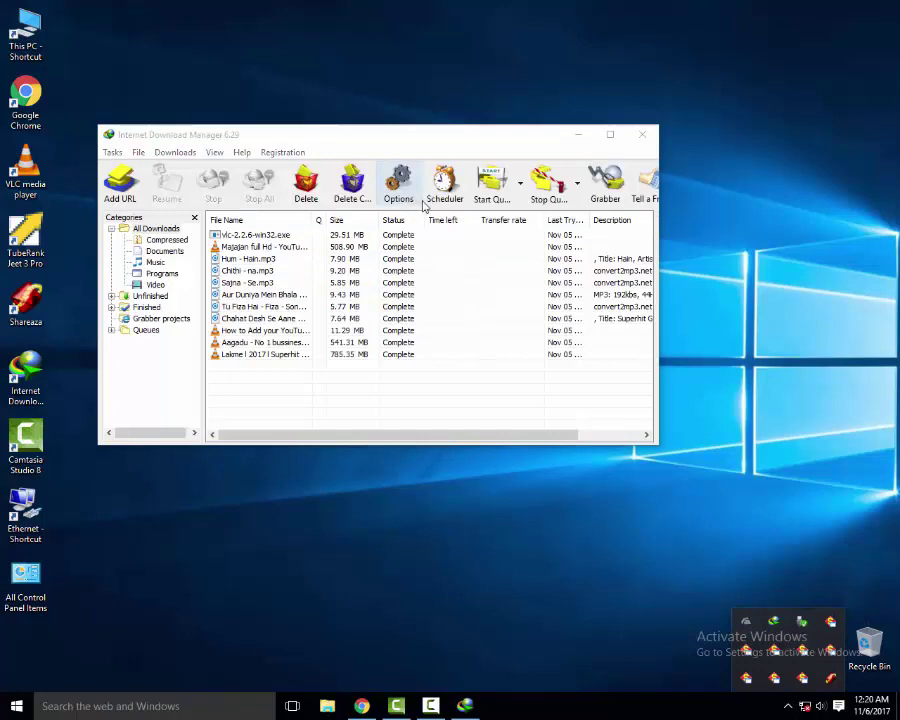
{"action": "left_click", "coordinate": [422, 210]}
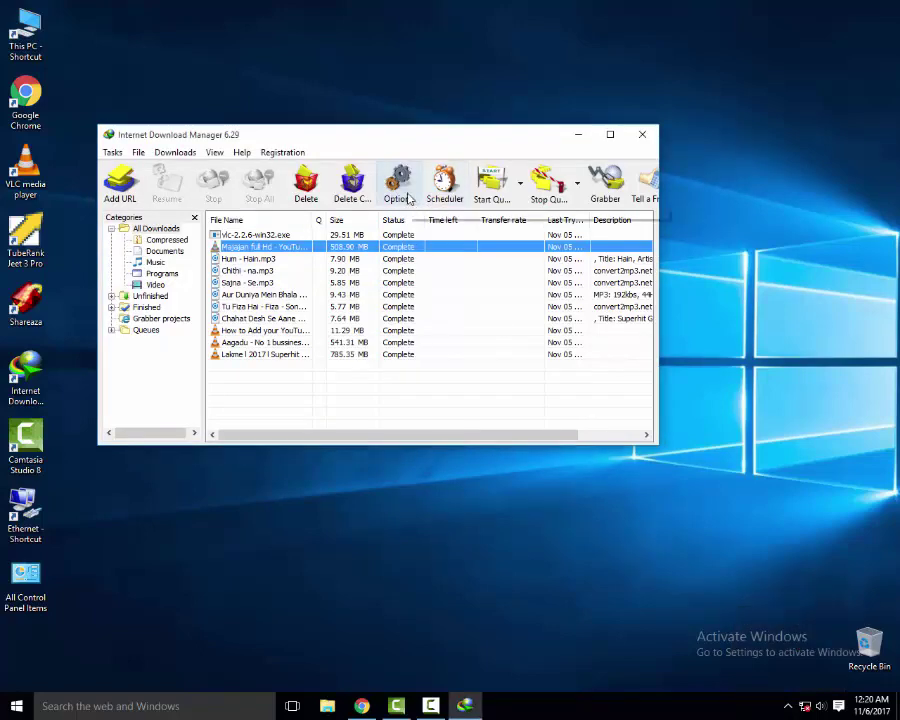
{"action": "left_click", "coordinate": [400, 190]}
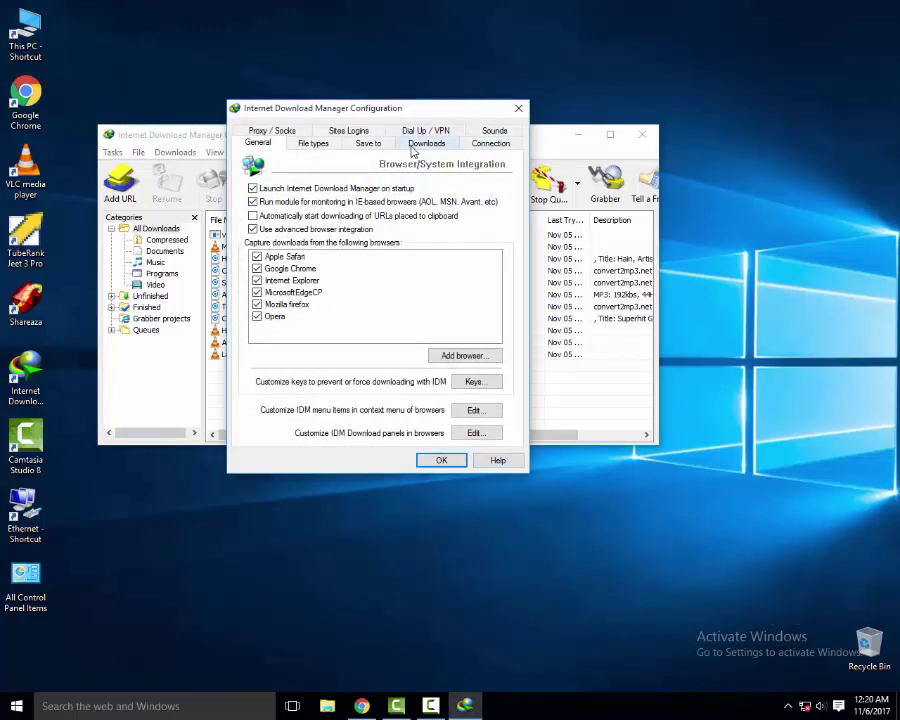
{"action": "left_click", "coordinate": [491, 145]}
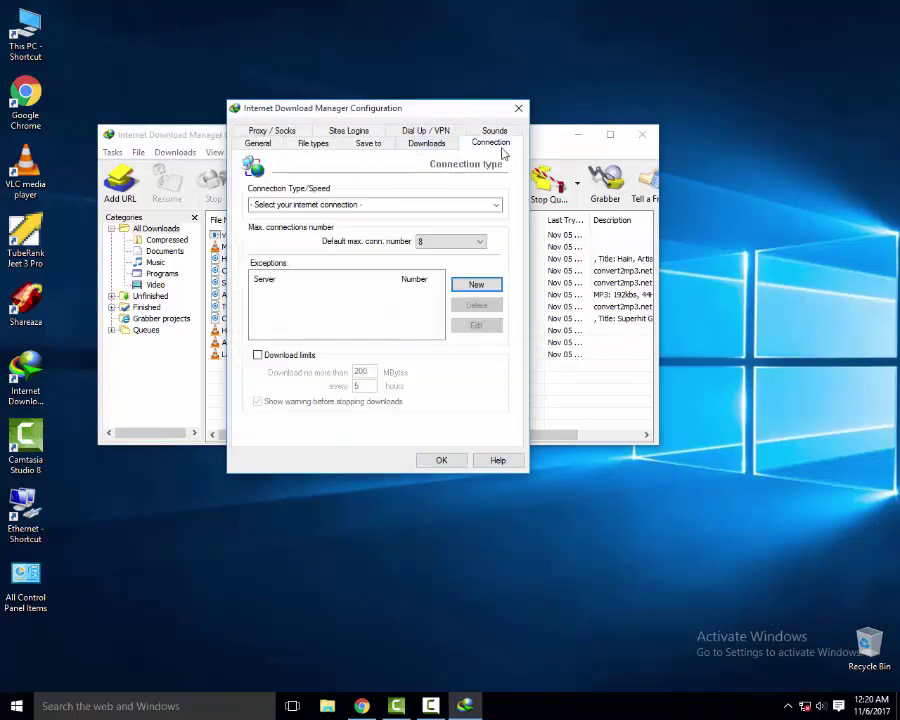
{"action": "left_click", "coordinate": [494, 206]}
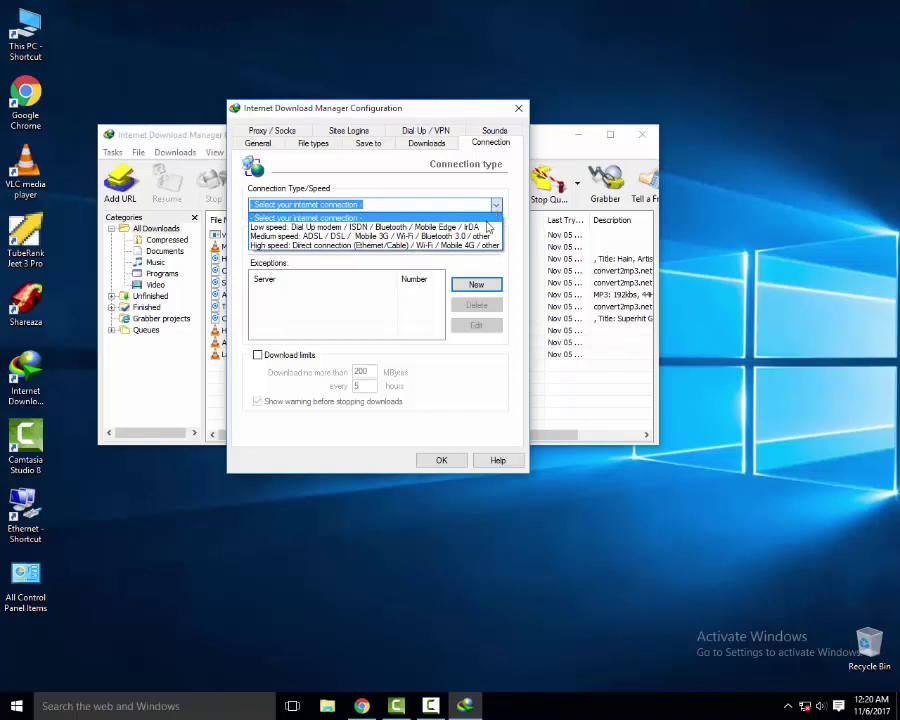
{"action": "left_click", "coordinate": [483, 246]}
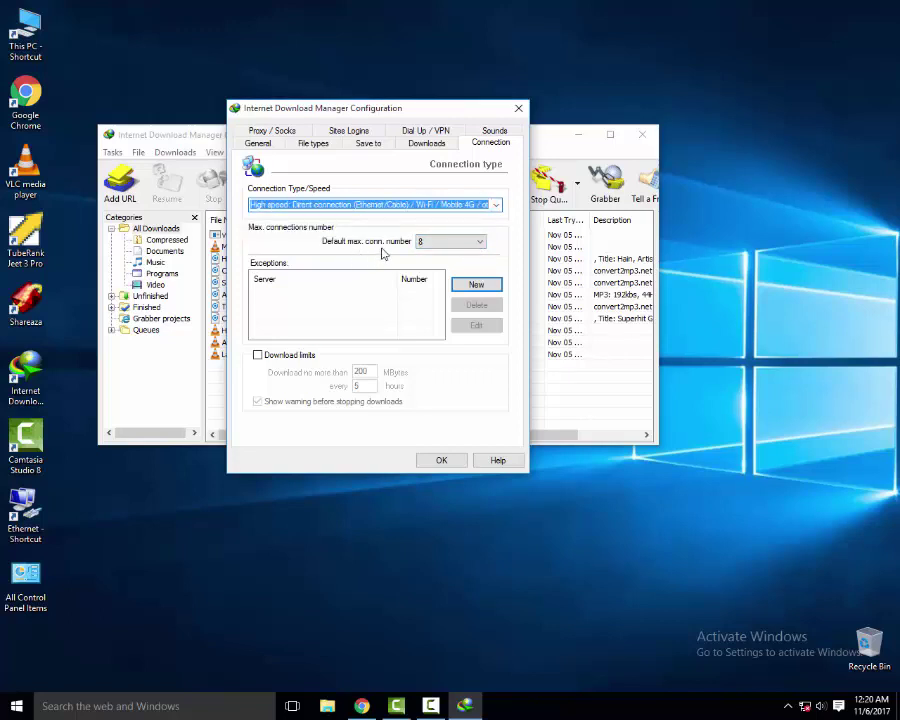
Set the default maximum connection number to 32, accept the caution and save the configuration
{"action": "left_click", "coordinate": [481, 246]}
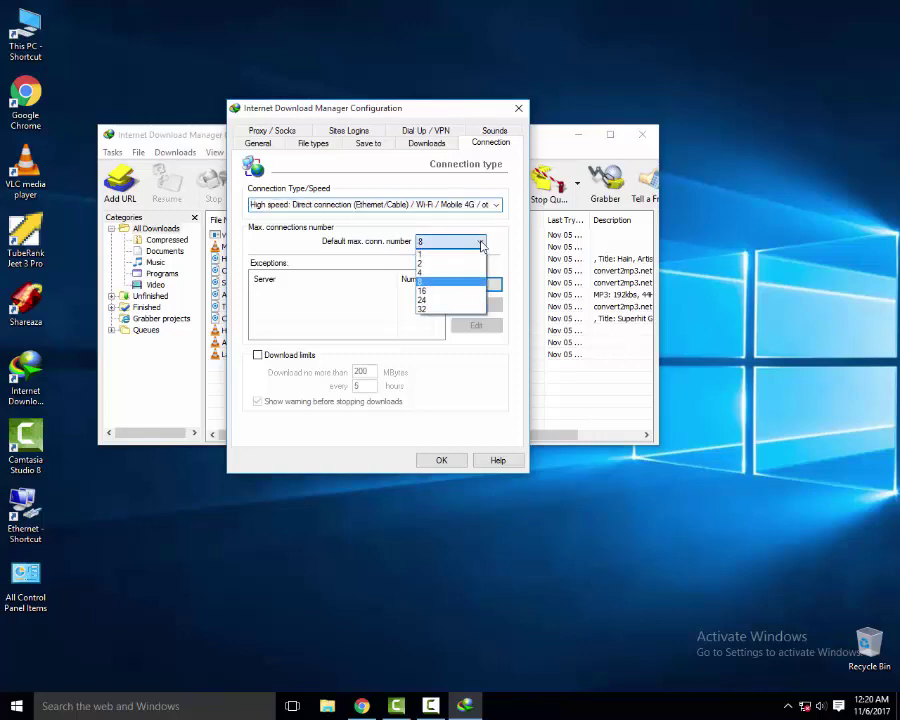
{"action": "left_click", "coordinate": [433, 314]}
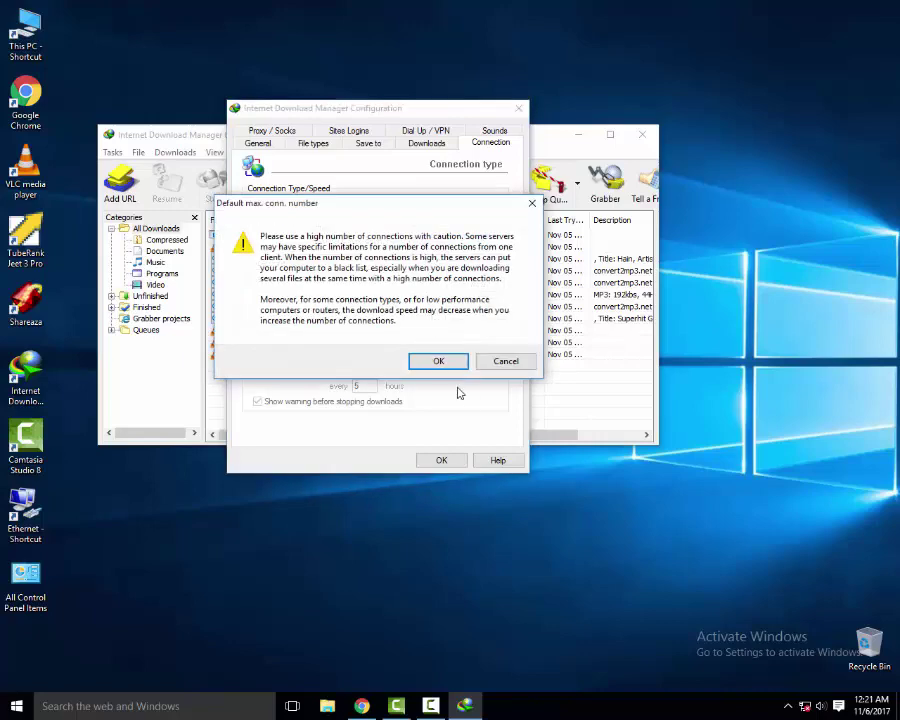
{"action": "left_click", "coordinate": [440, 361]}
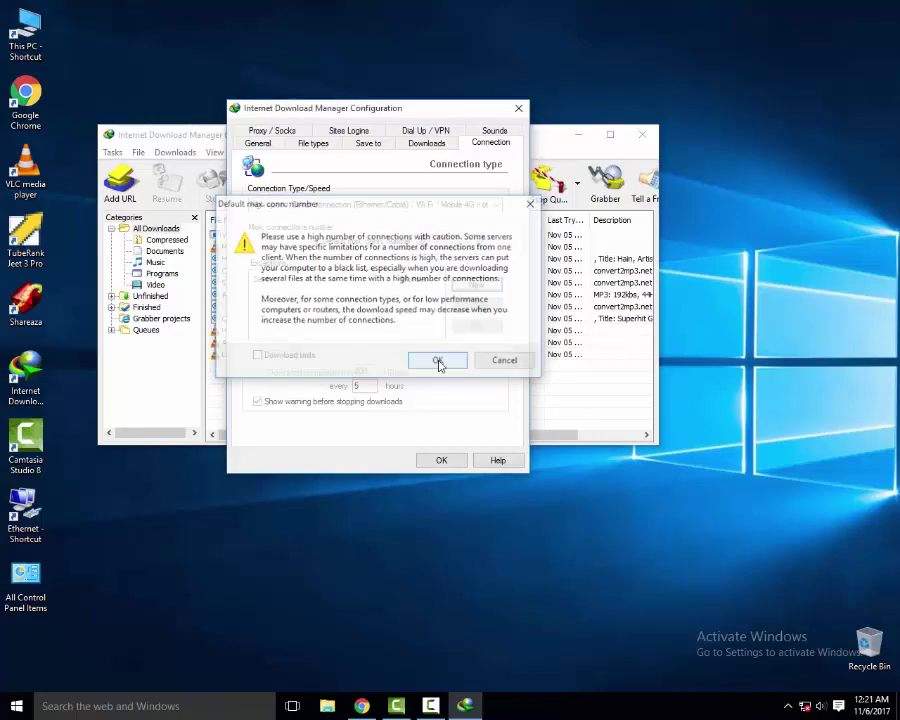
{"action": "left_click", "coordinate": [441, 461]}
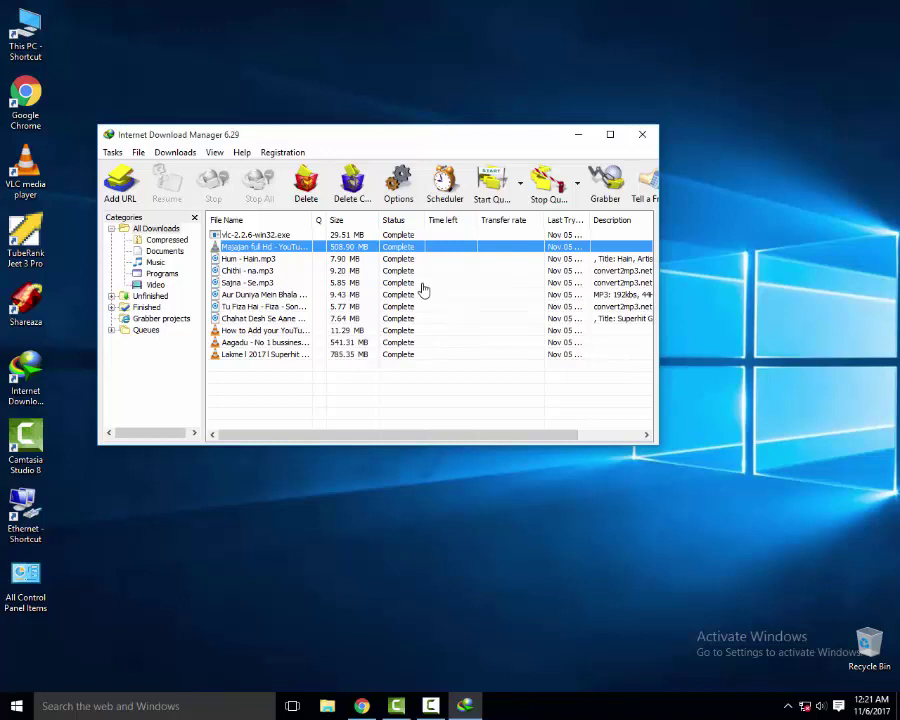
Check the registration form once more, leave it blank and close Internet Download Manager
{"action": "left_click", "coordinate": [285, 152]}
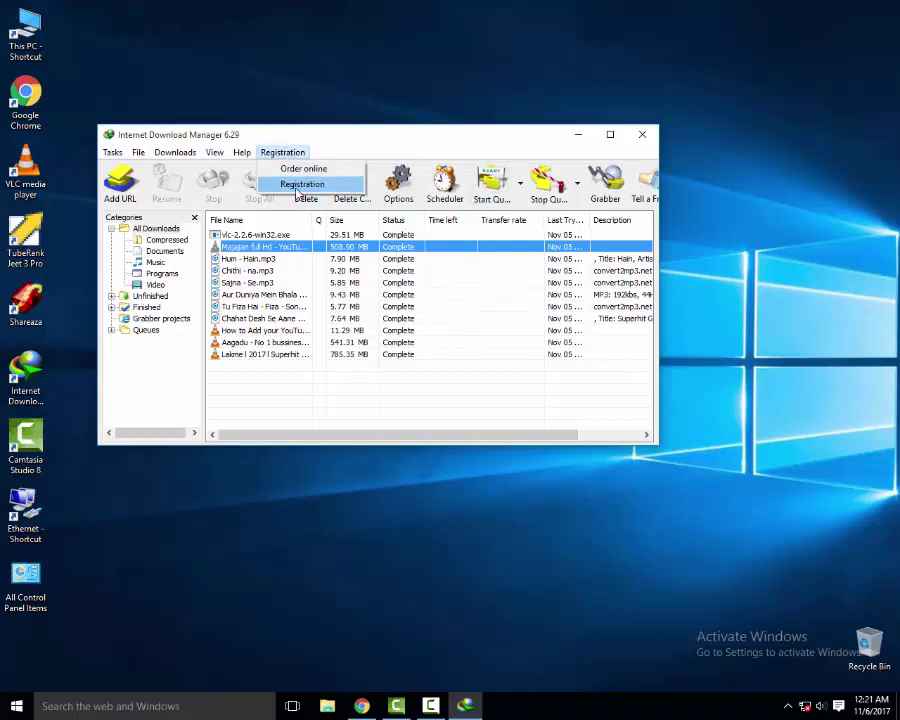
{"action": "left_click", "coordinate": [300, 185]}
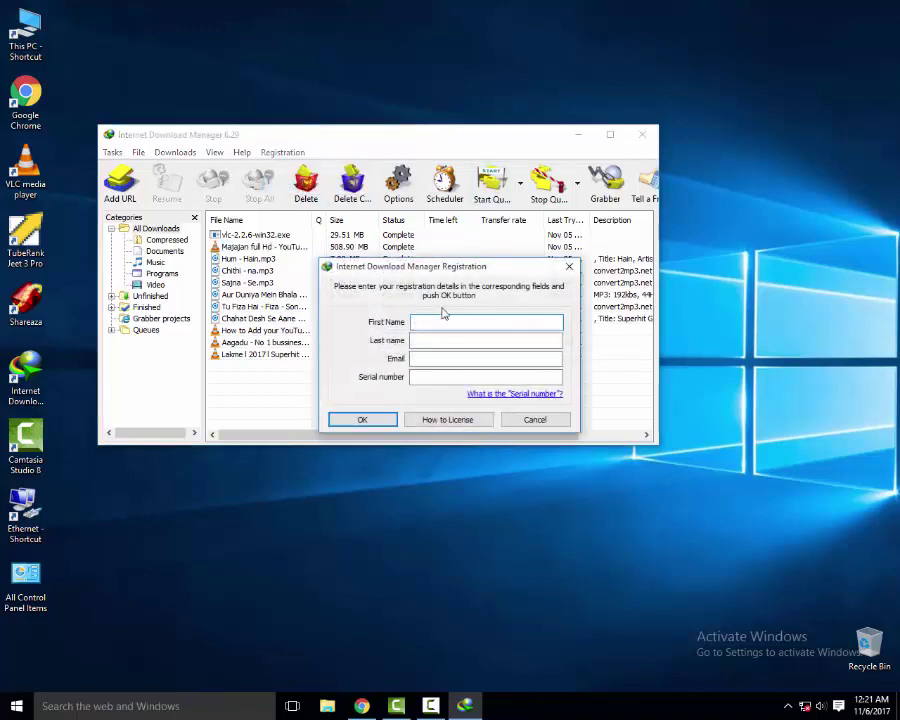
{"action": "left_click", "coordinate": [569, 266]}
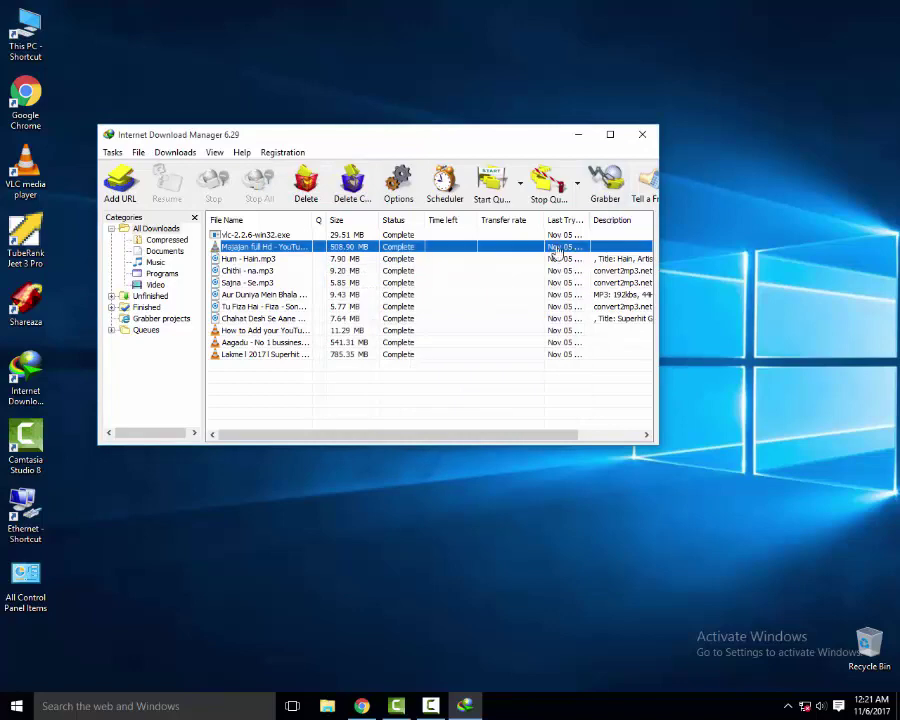
{"action": "left_click", "coordinate": [642, 134]}
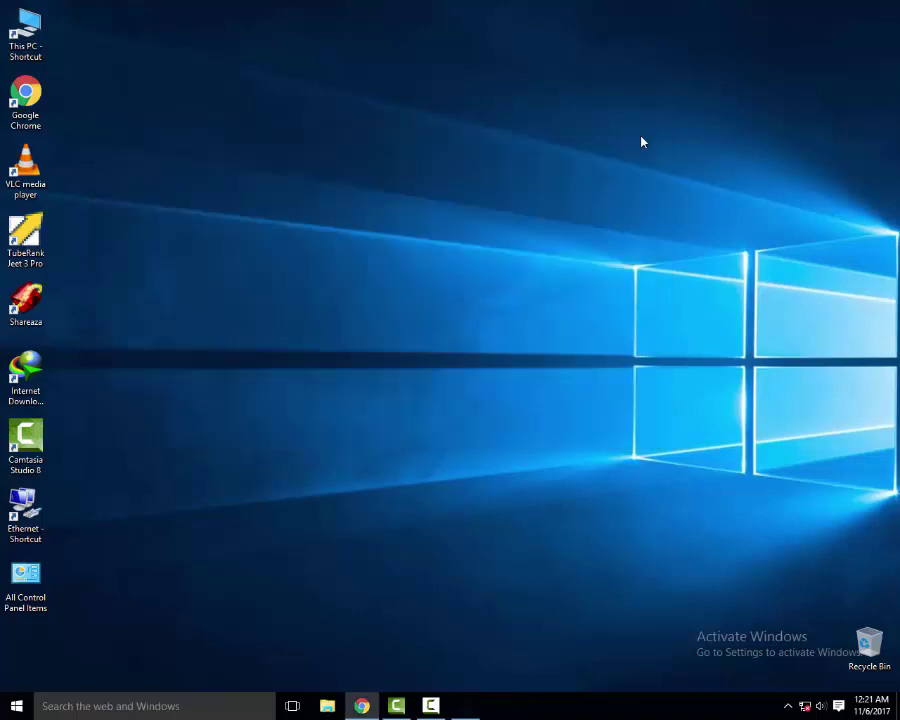
Look through the WUDownloadCache and Root Dir folders on the Games and Mix (D:) drive and return to This PC
{"action": "double_click", "coordinate": [22, 35]}
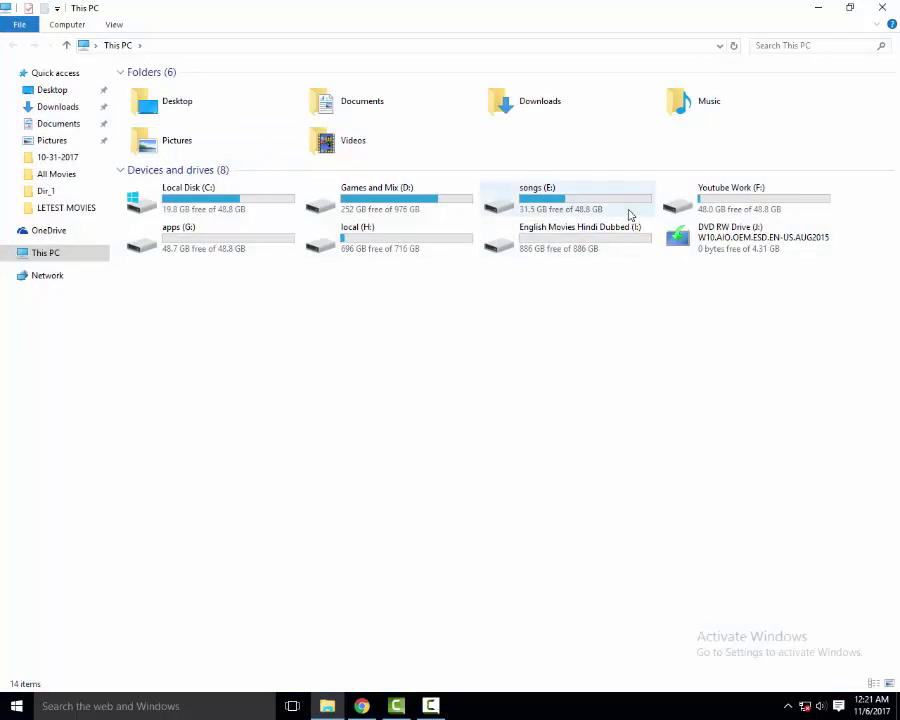
{"action": "double_click", "coordinate": [420, 208]}
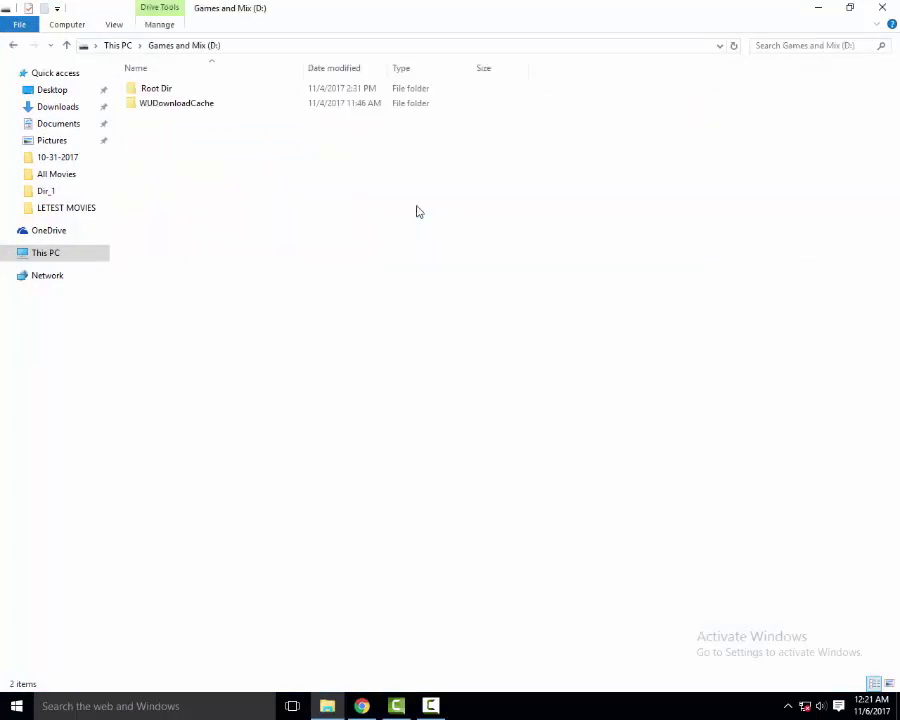
{"action": "double_click", "coordinate": [175, 102]}
{"action": "double_click", "coordinate": [168, 90]}
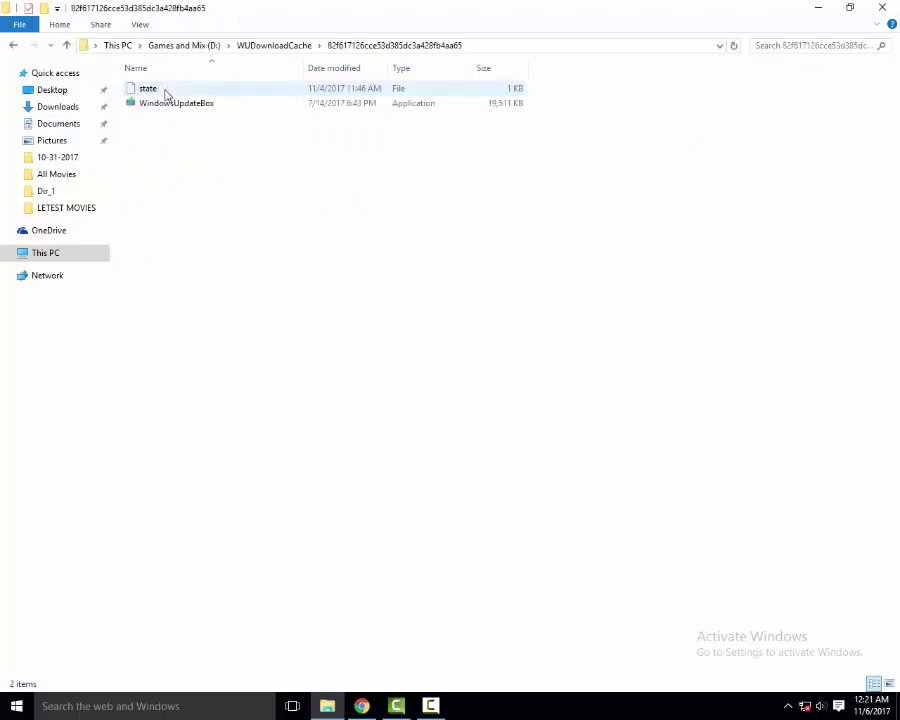
{"action": "left_click", "coordinate": [8, 46]}
{"action": "left_click", "coordinate": [7, 45]}
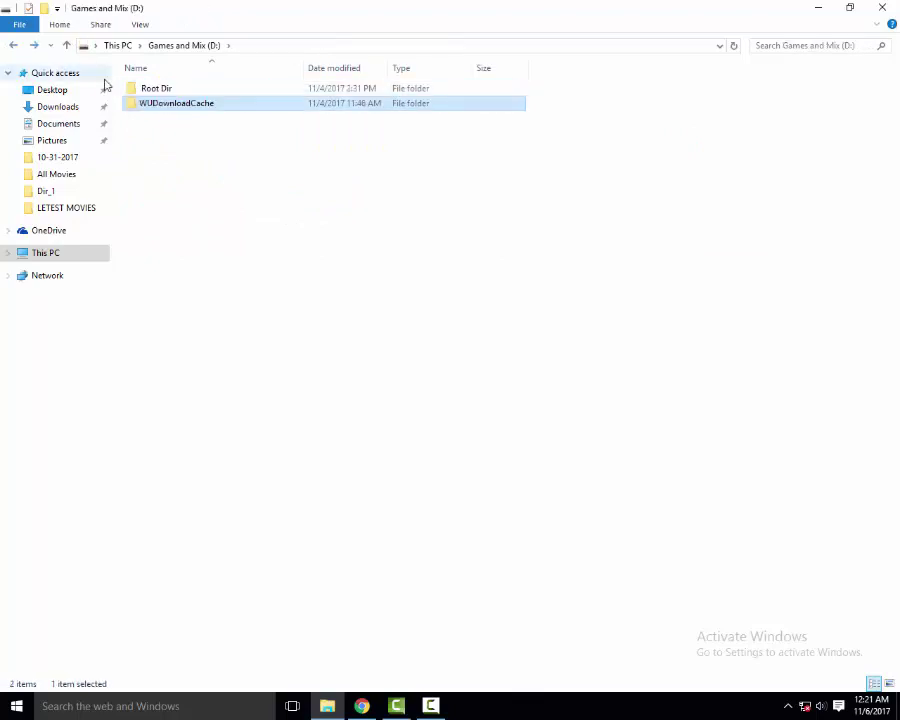
{"action": "double_click", "coordinate": [152, 91]}
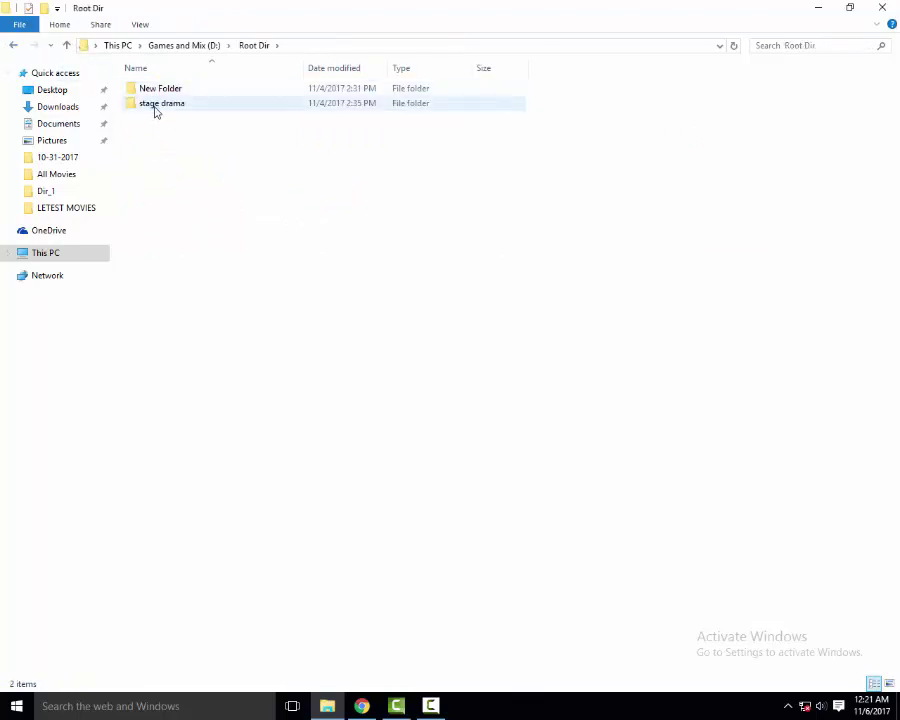
{"action": "double_click", "coordinate": [145, 91]}
{"action": "left_click", "coordinate": [11, 46]}
{"action": "left_click", "coordinate": [11, 46]}
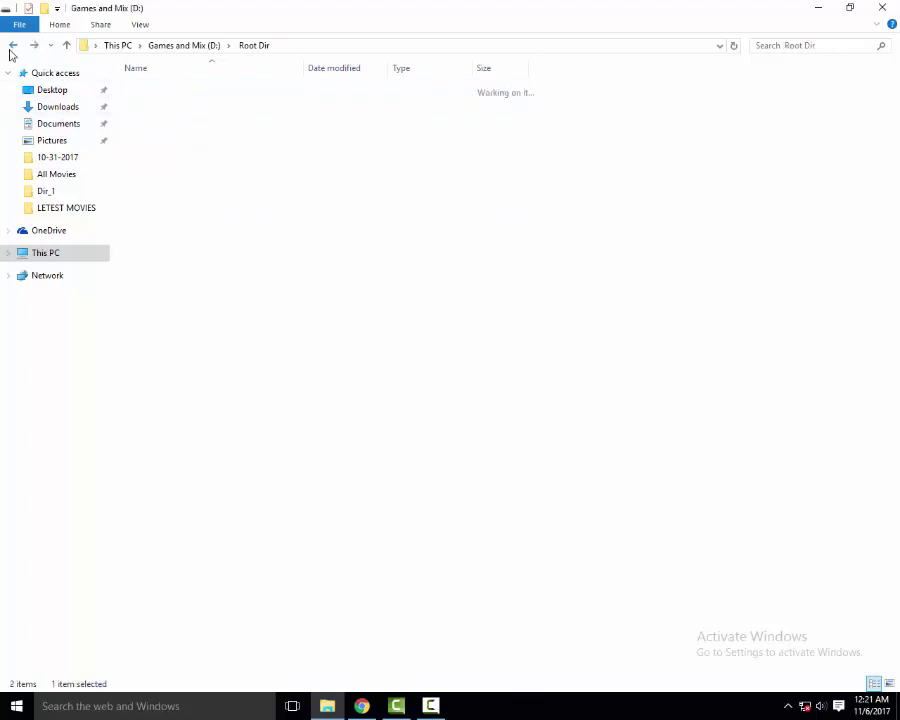
{"action": "left_click", "coordinate": [12, 46]}
Open the Patch2 folder inside Internet Download Manager IDM 6.20 build 2 Full Patch, under Scanned Files\Dir_4 on the local (H:) drive
{"action": "double_click", "coordinate": [342, 240]}
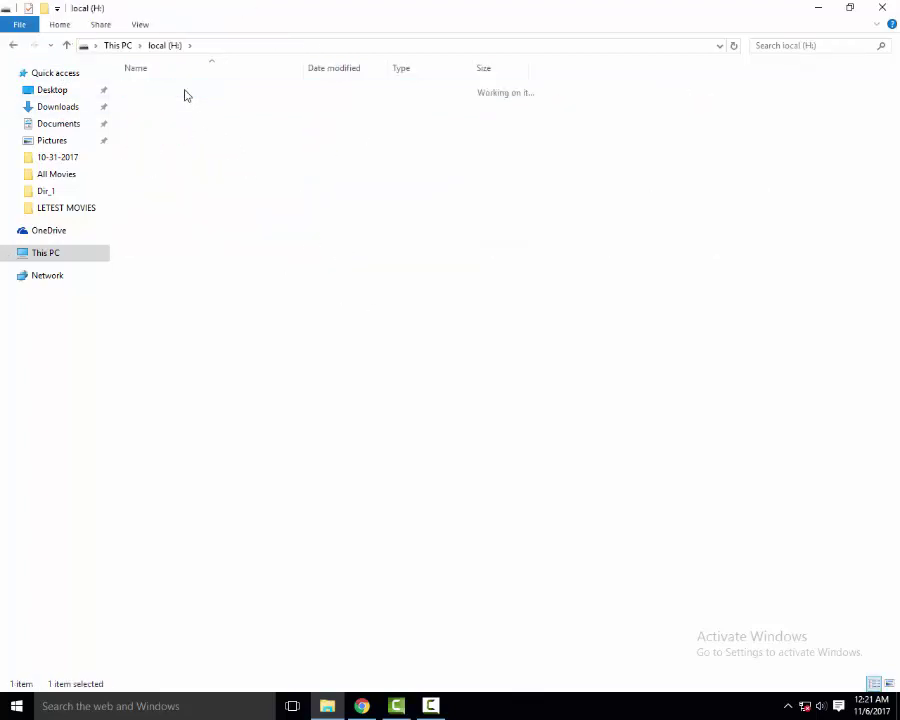
{"action": "double_click", "coordinate": [185, 95]}
{"action": "double_click", "coordinate": [184, 93]}
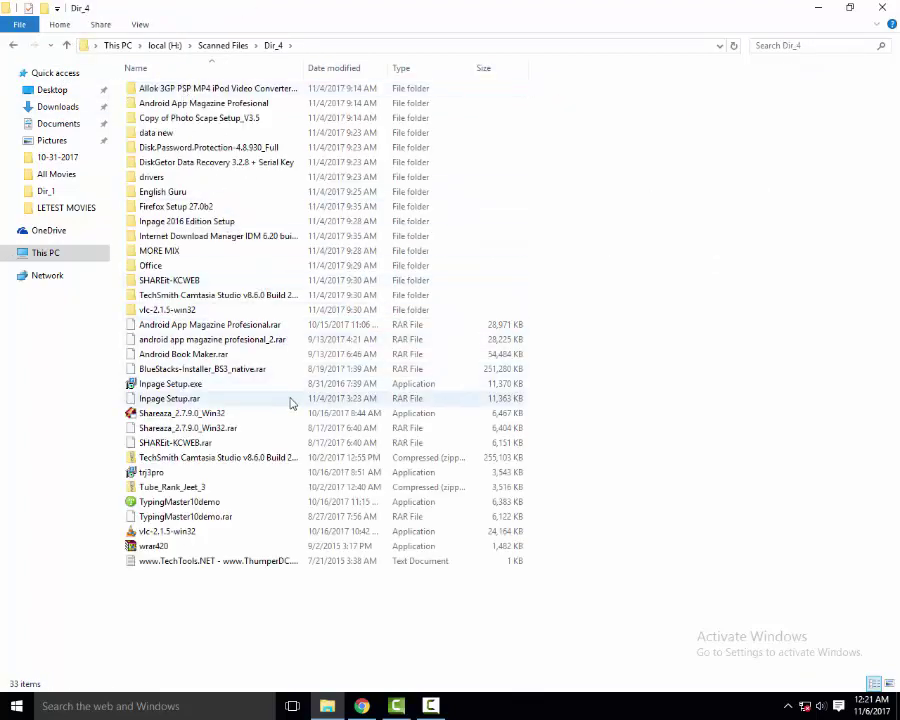
{"action": "double_click", "coordinate": [206, 240]}
{"action": "double_click", "coordinate": [152, 89]}
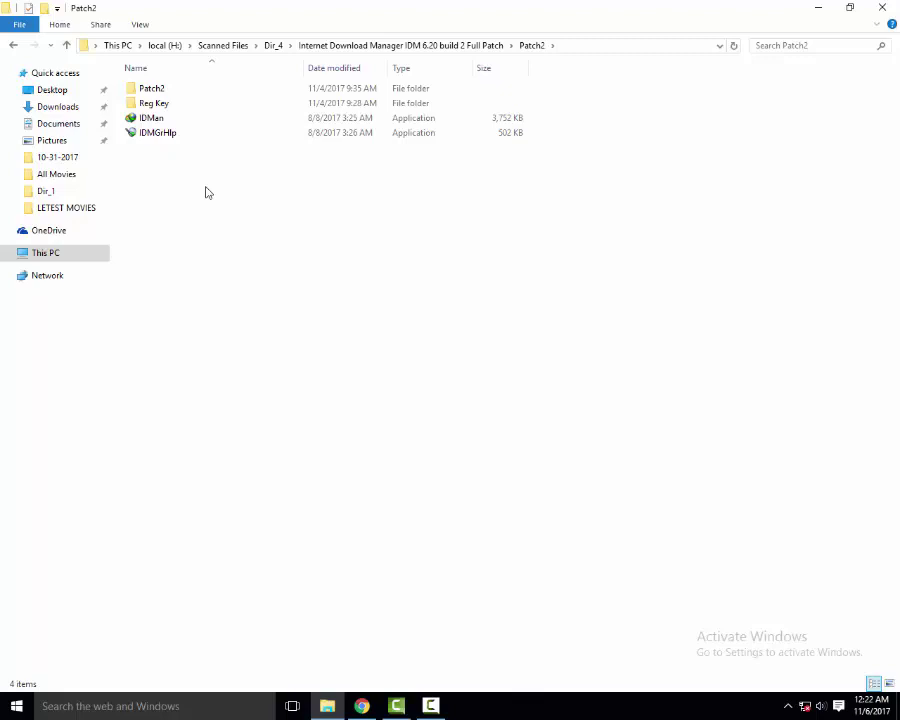
Copy the IDMan and IDMGrHlp applications from the Patch2 folder
{"action": "left_click_drag", "start_coordinate": [210, 200], "coordinate": [132, 121]}
{"action": "right_click", "coordinate": [138, 127]}
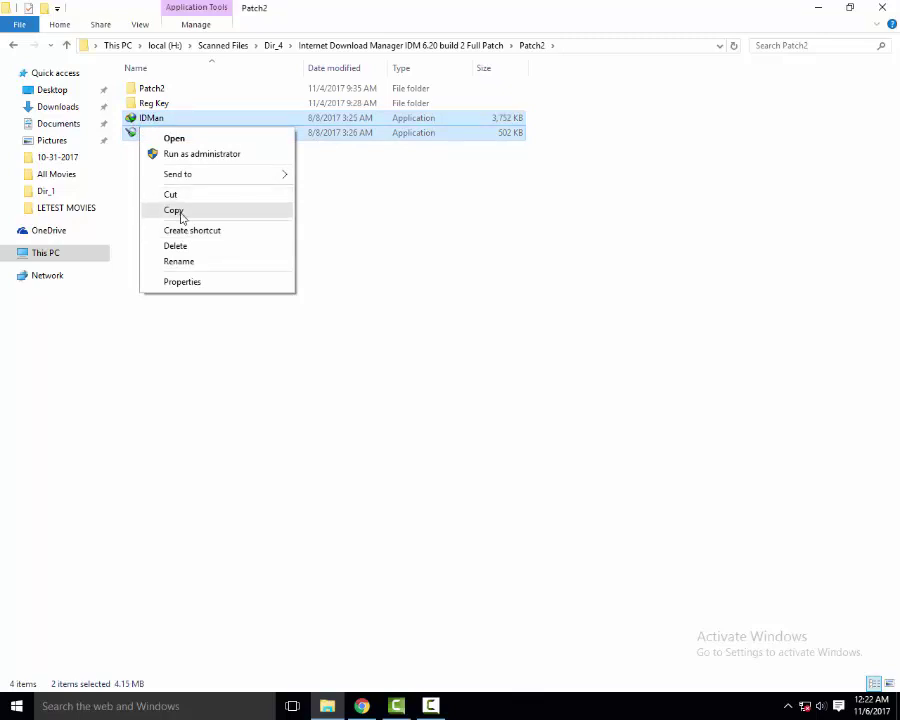
{"action": "left_click", "coordinate": [180, 212]}
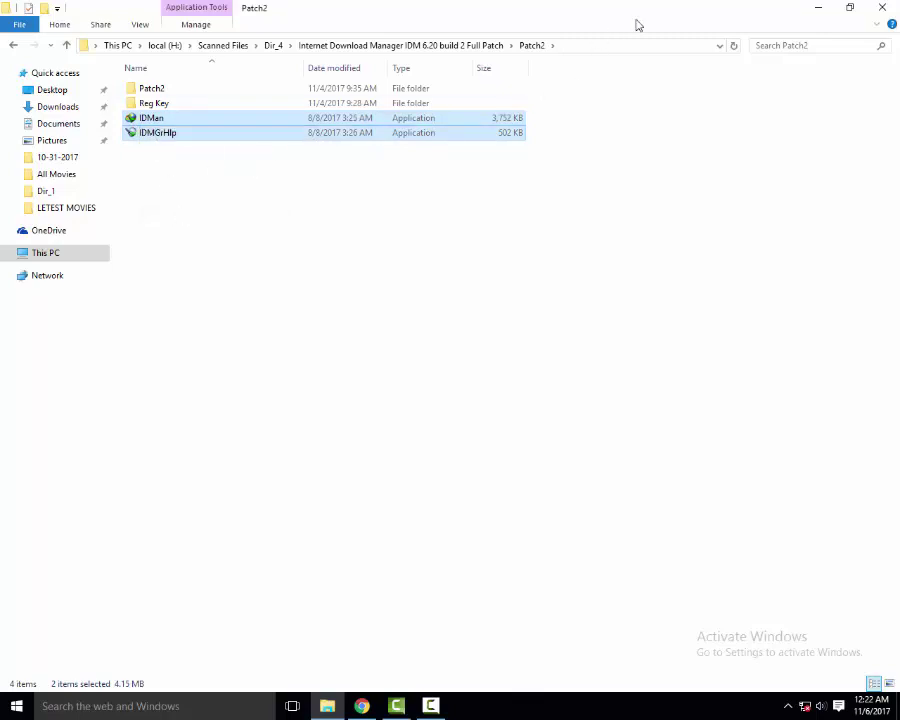
Minimize the folder window and open the file location of the desktop's Internet Download Manager shortcut
{"action": "left_click", "coordinate": [817, 7]}
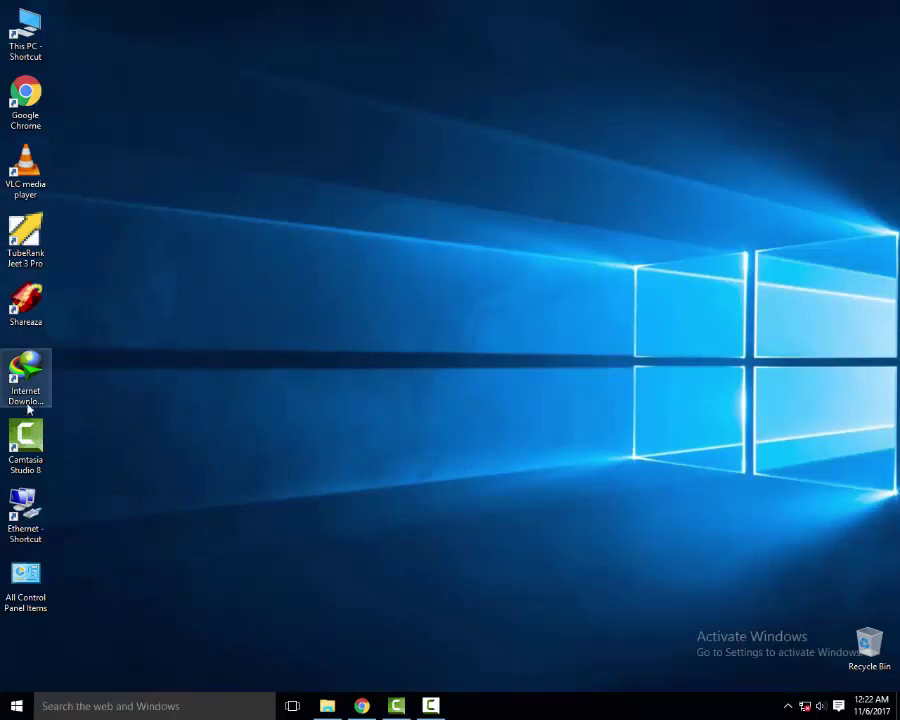
{"action": "right_click", "coordinate": [28, 395]}
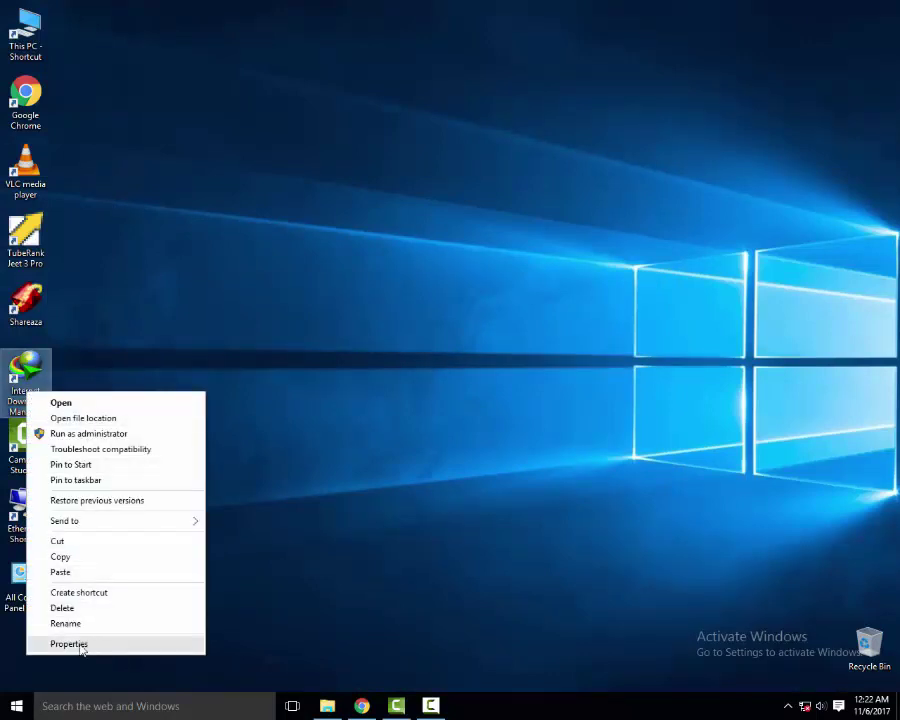
{"action": "left_click", "coordinate": [68, 418]}
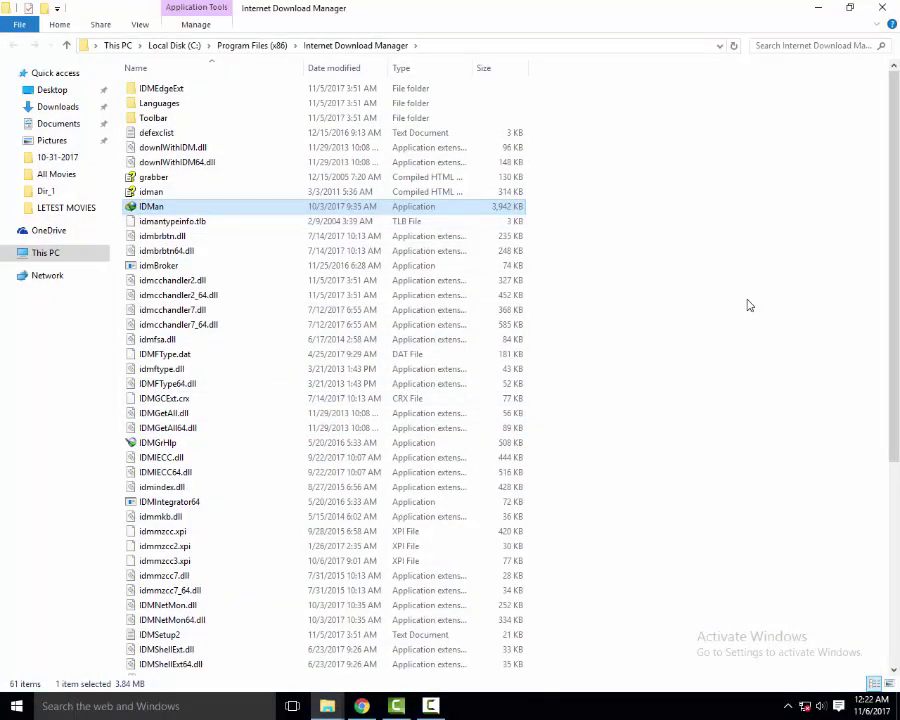
Try to paste both copied applications over the installed ones with administrator permission, retry for all current items, and skip the file in use
{"action": "right_click", "coordinate": [747, 302]}
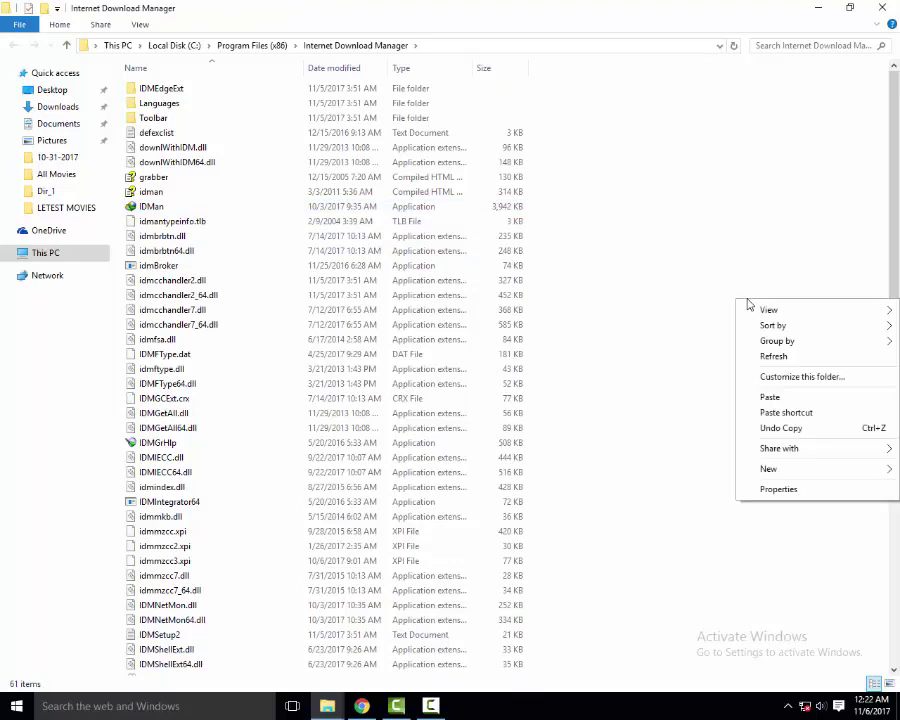
{"action": "left_click", "coordinate": [771, 398]}
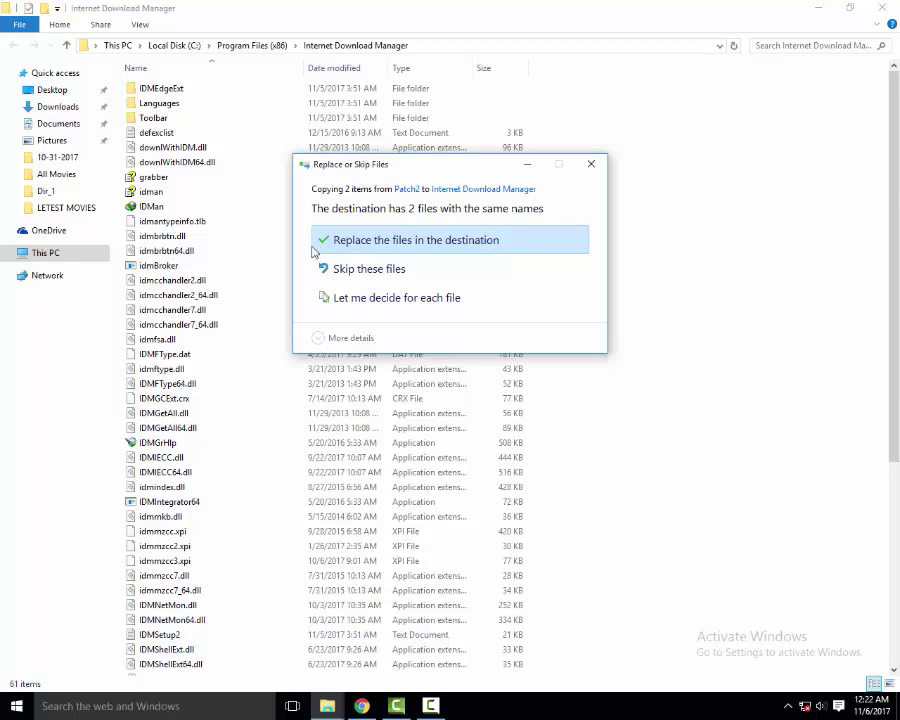
{"action": "left_click", "coordinate": [395, 248]}
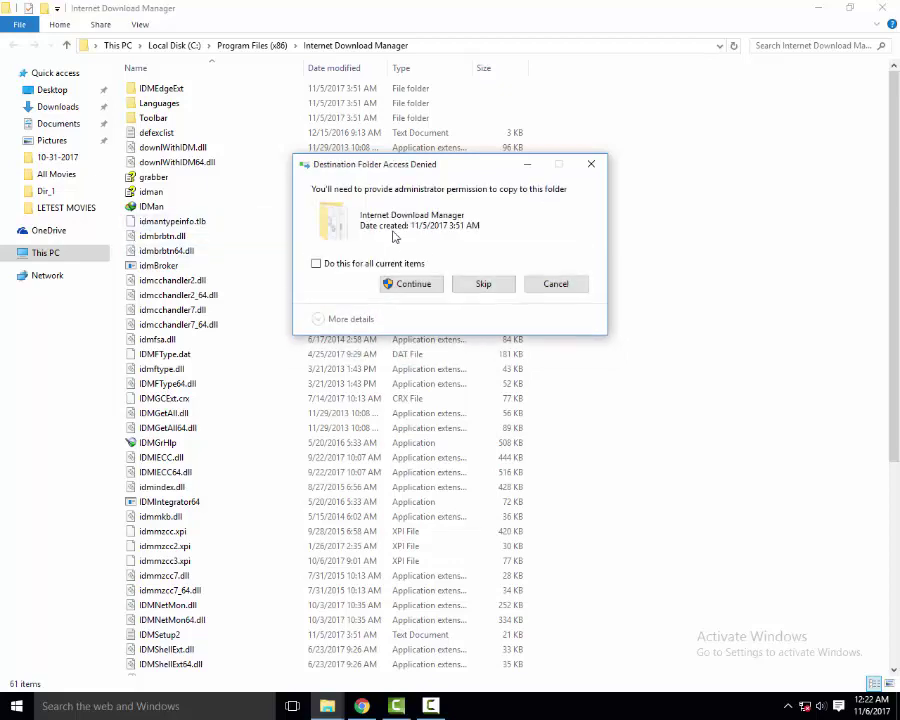
{"action": "left_click", "coordinate": [415, 287]}
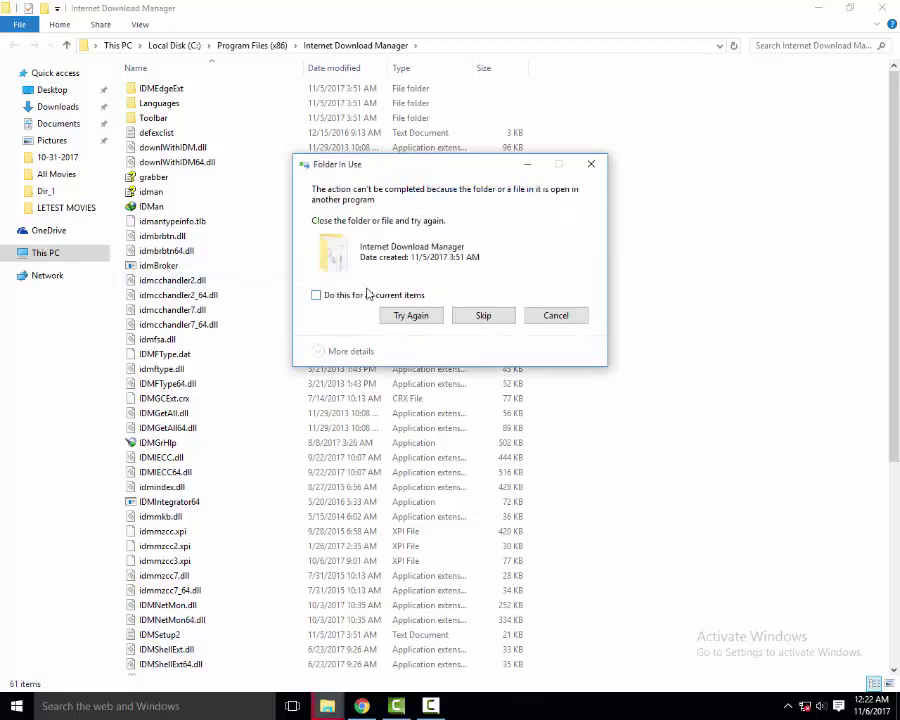
{"action": "left_click", "coordinate": [410, 295]}
{"action": "left_click", "coordinate": [404, 316]}
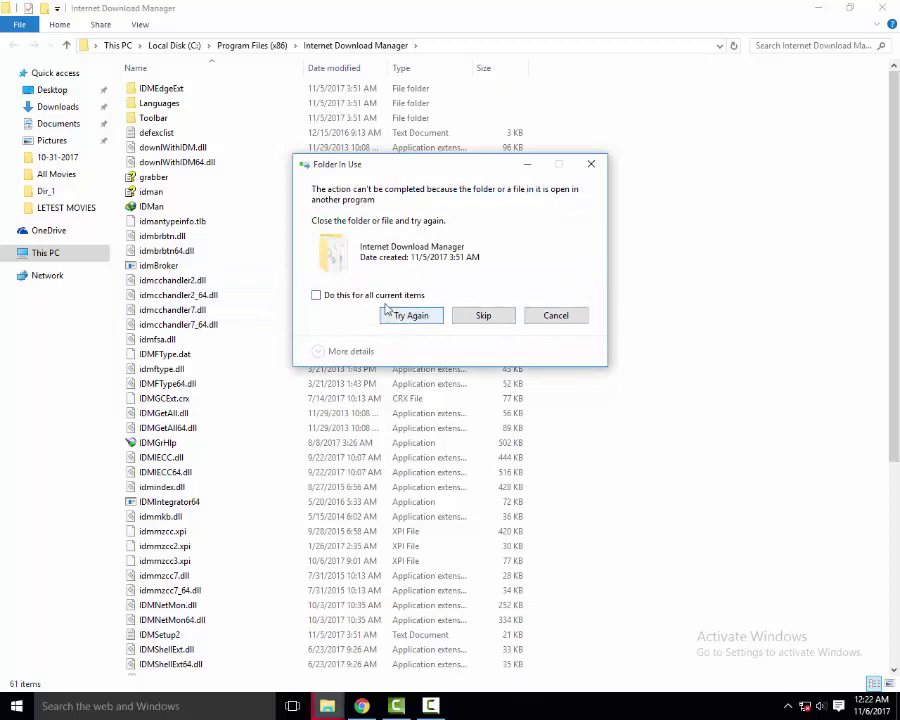
{"action": "left_click", "coordinate": [483, 316]}
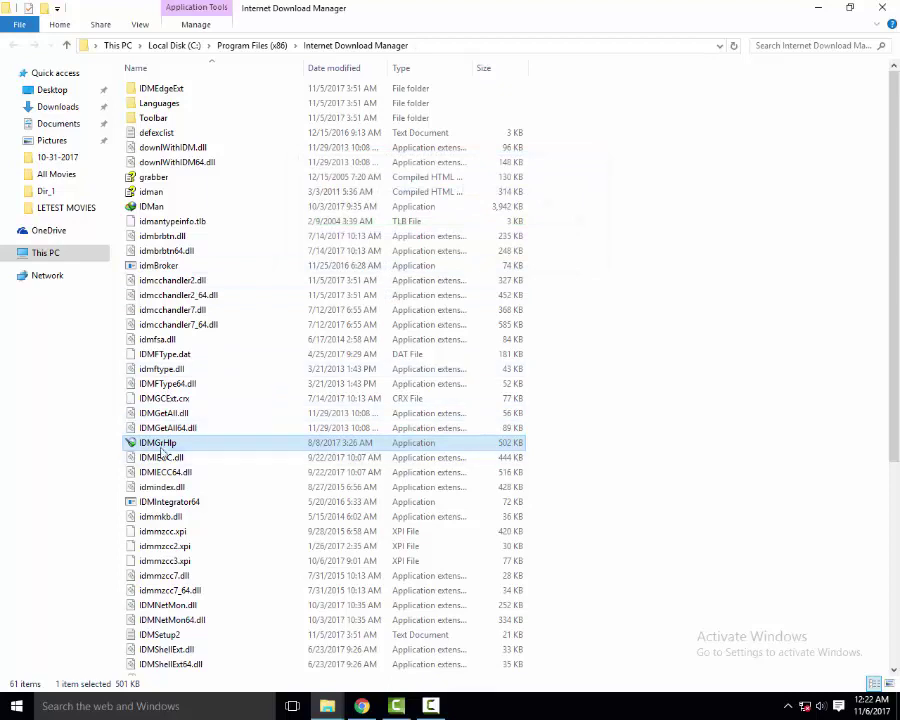
Exit the Internet Download Manager instance running in the background and check the hidden notification icons again
{"action": "left_click", "coordinate": [788, 706]}
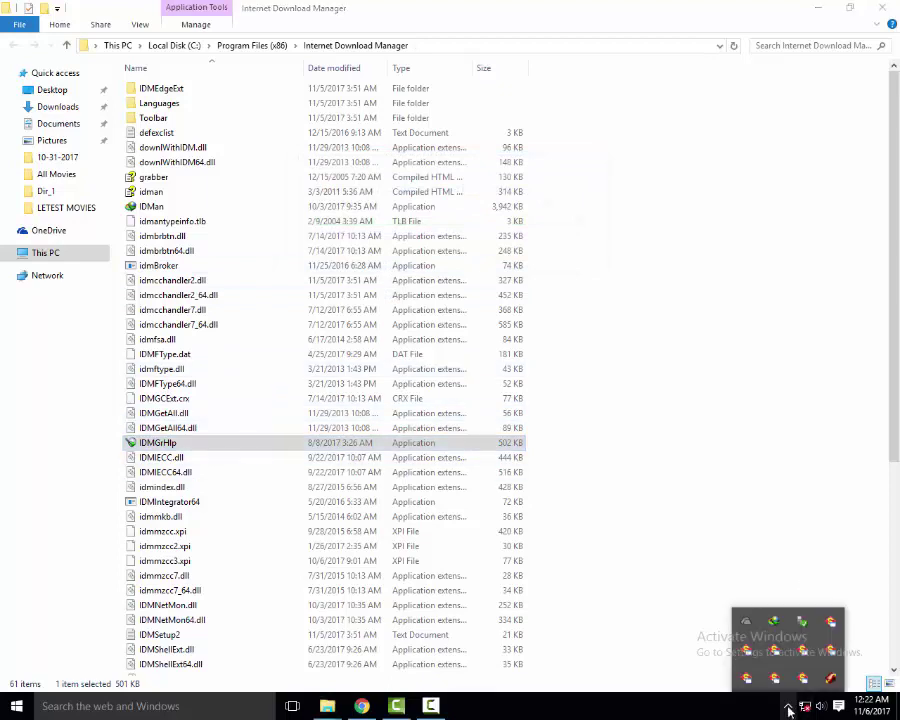
{"action": "right_click", "coordinate": [775, 624]}
{"action": "left_click", "coordinate": [796, 607]}
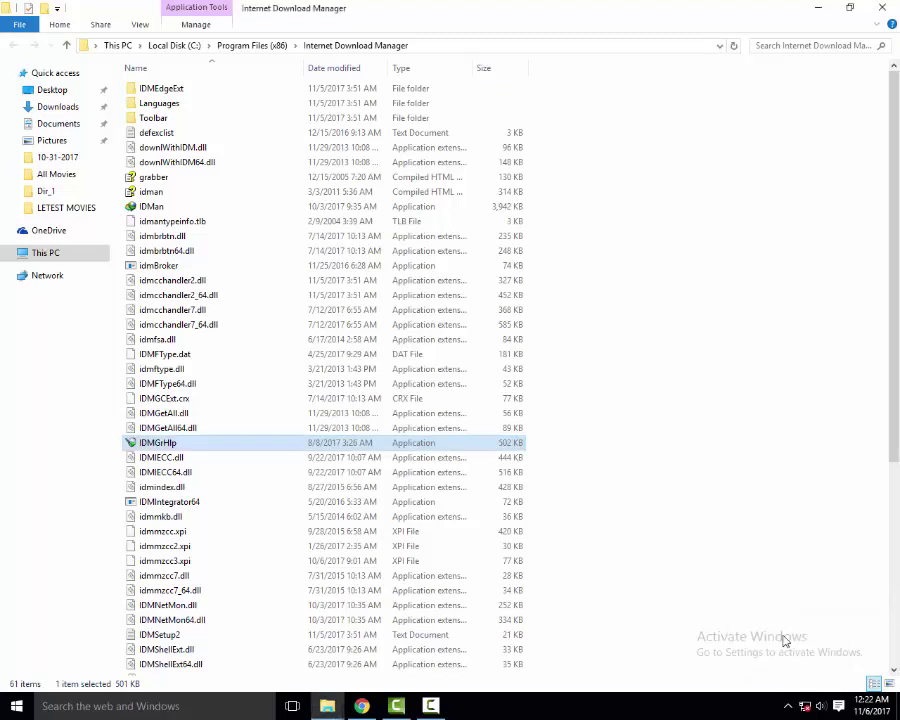
{"action": "left_click", "coordinate": [788, 708]}
Paste IDMan and IDMGrHlp into the Internet Download Manager program folder, replacing the existing files with administrator permission, and close the folder
{"action": "right_click", "coordinate": [714, 497]}
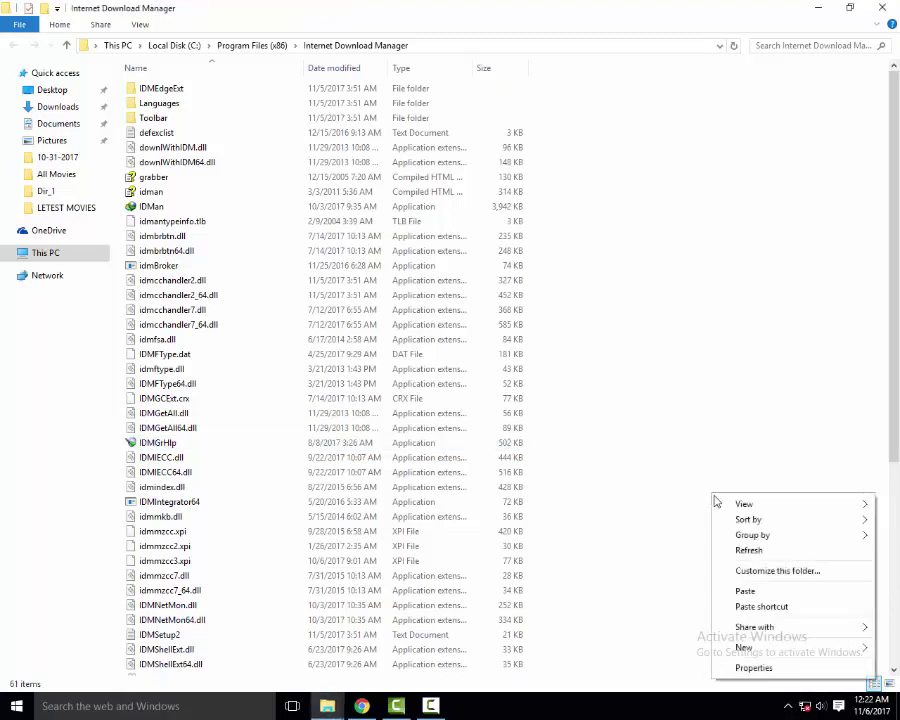
{"action": "left_click", "coordinate": [744, 591]}
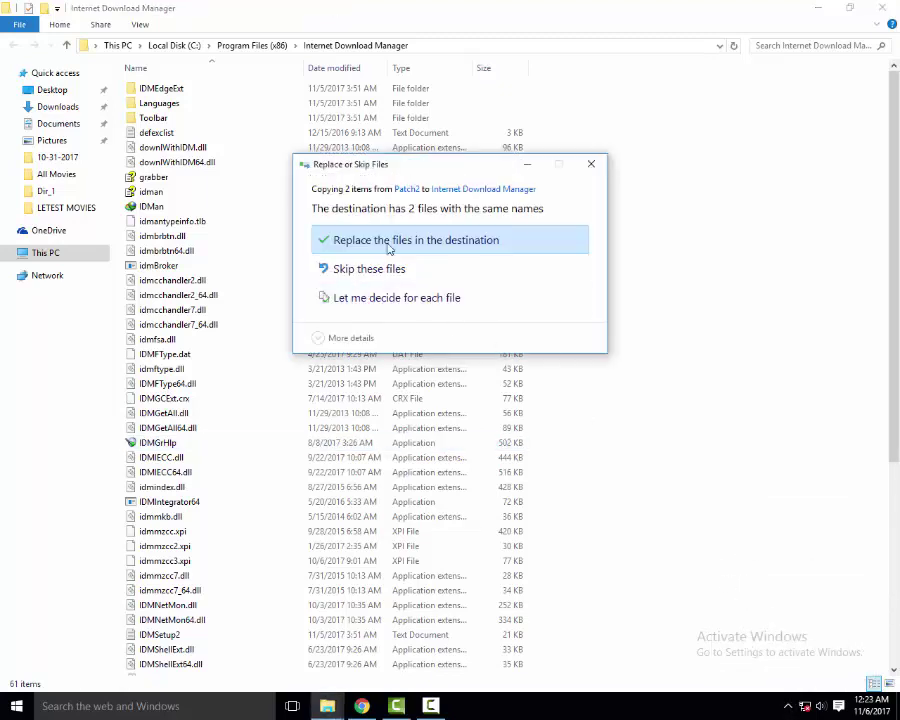
{"action": "left_click", "coordinate": [500, 246]}
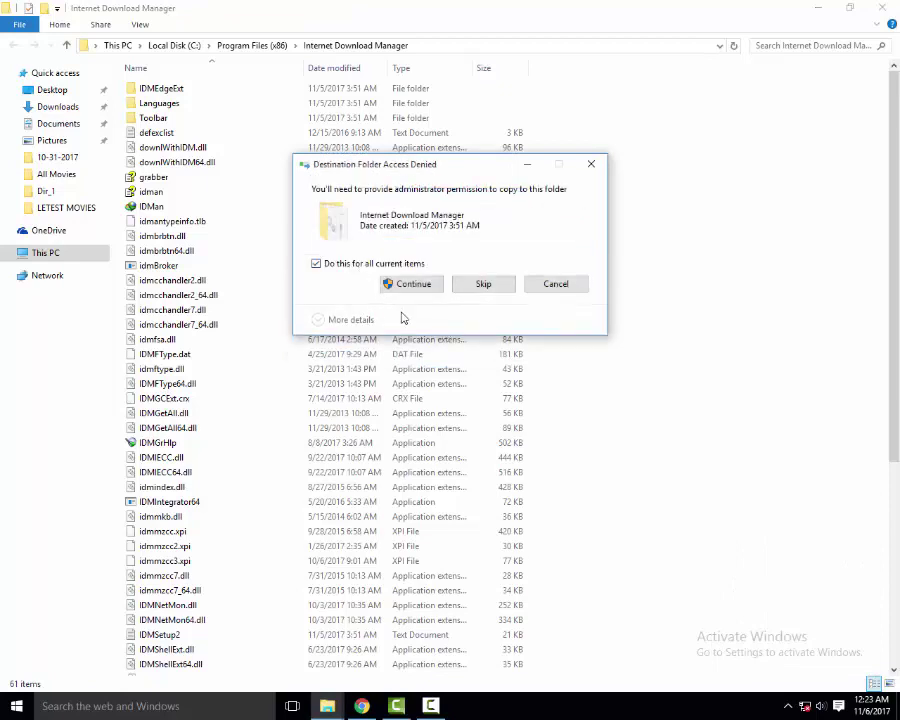
{"action": "left_click", "coordinate": [405, 287]}
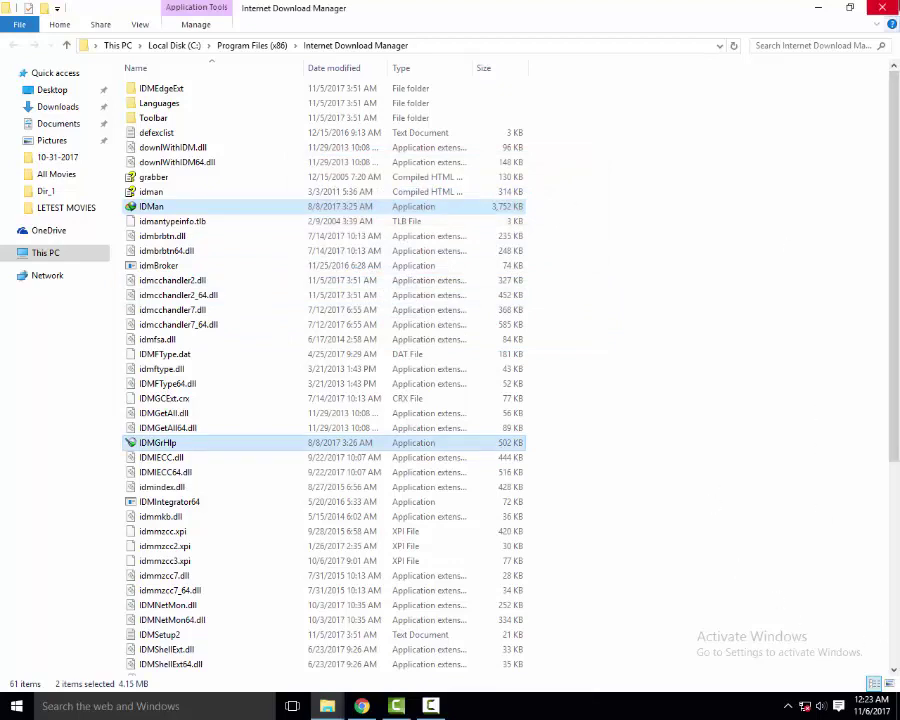
{"action": "key", "text": "super+d"}
Merge the Registration file from Patch2's Reg Key folder into the Windows registry, accept the prompts and close the folder
{"action": "left_click", "coordinate": [328, 706]}
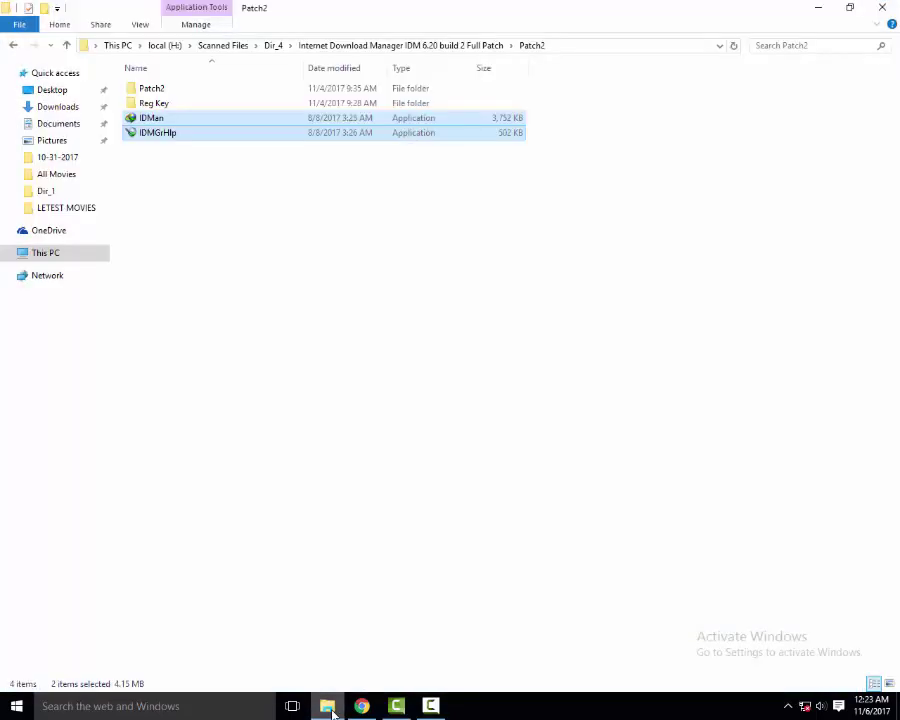
{"action": "left_click", "coordinate": [194, 210]}
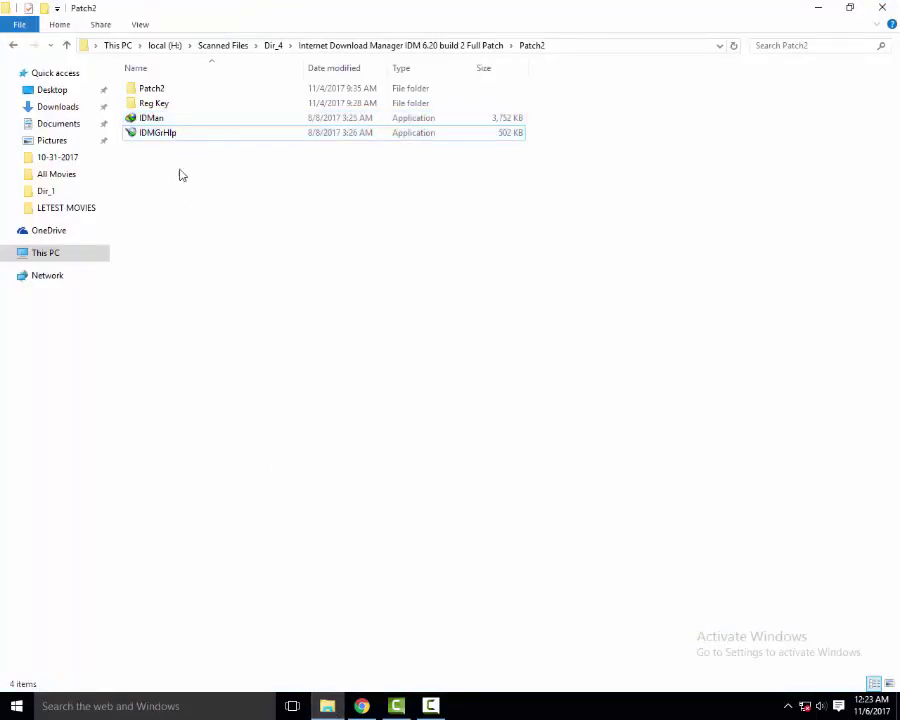
{"action": "double_click", "coordinate": [170, 103]}
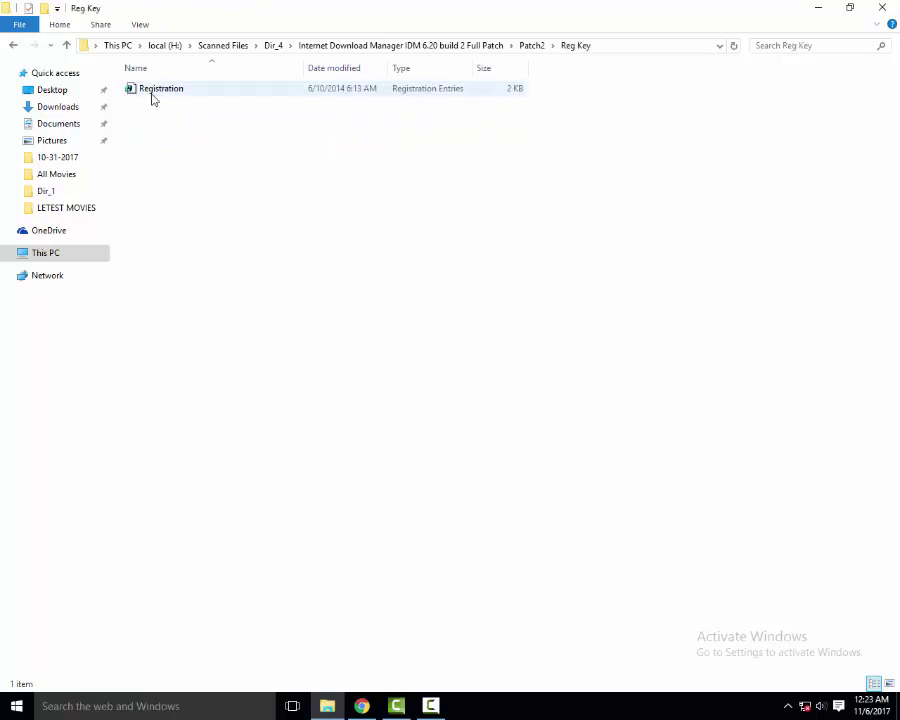
{"action": "left_click", "coordinate": [161, 93]}
{"action": "double_click", "coordinate": [161, 90]}
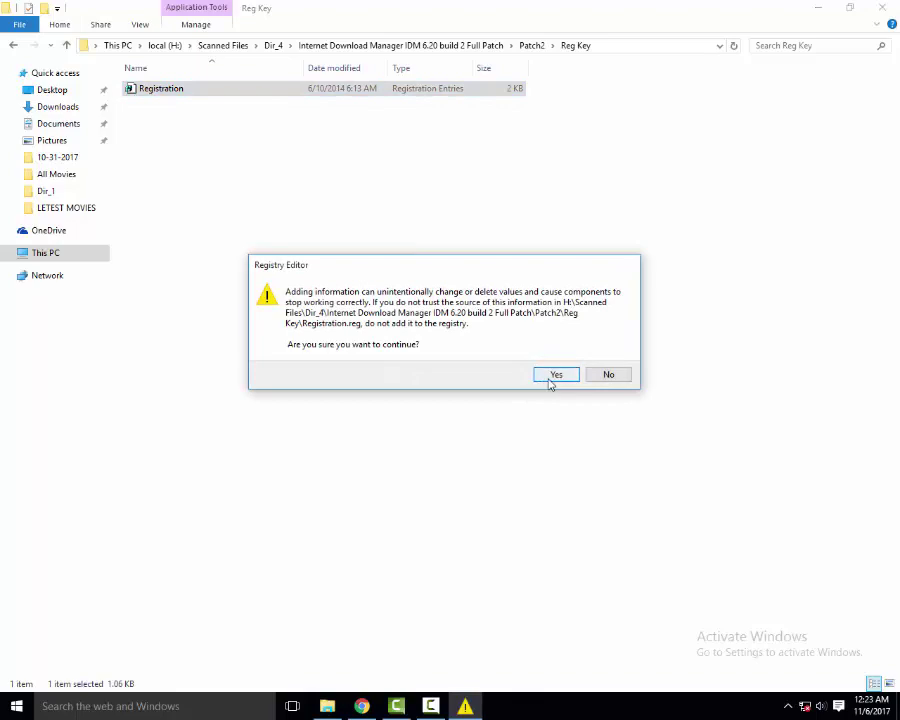
{"action": "left_click", "coordinate": [551, 374]}
{"action": "left_click", "coordinate": [609, 359]}
{"action": "left_click", "coordinate": [882, 8]}
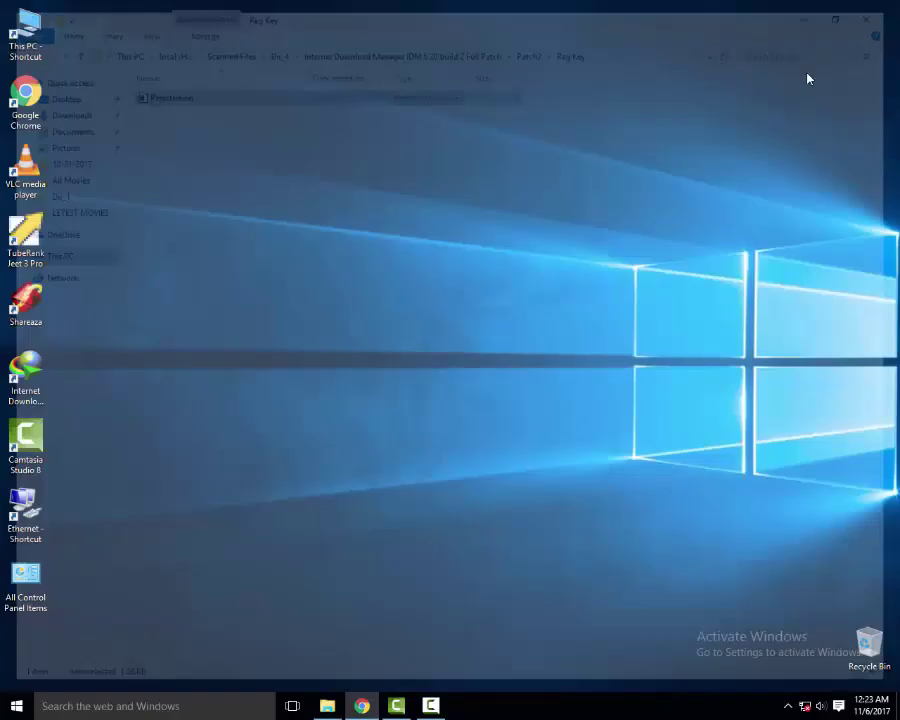
Reopen Internet Download Manager, dismiss the Tip of the Day, check whether the Registration option is available, and close the program
{"action": "double_click", "coordinate": [14, 376]}
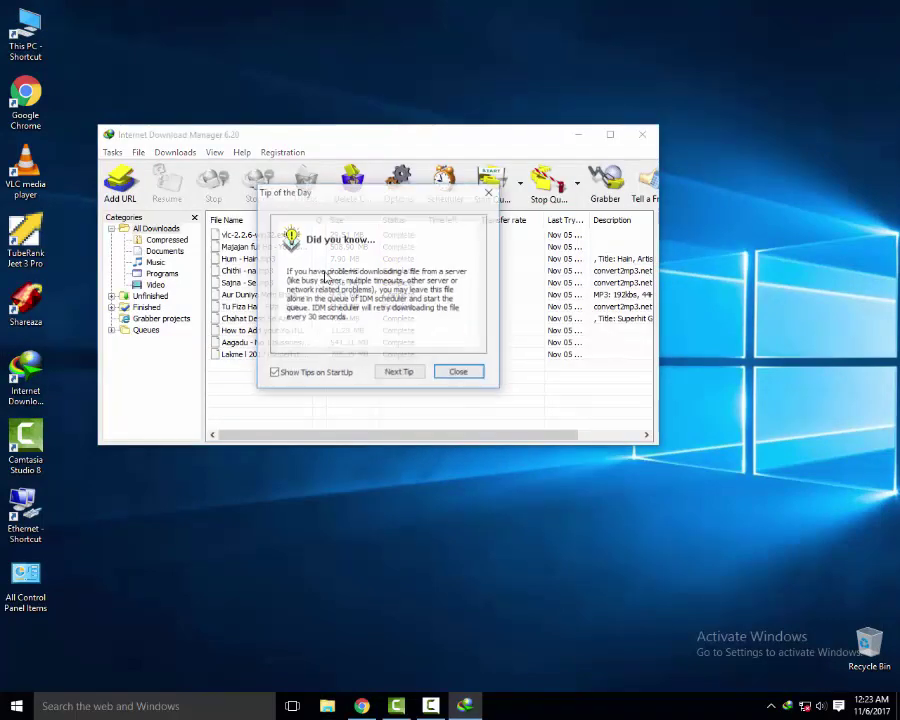
{"action": "left_click", "coordinate": [457, 369]}
{"action": "left_click", "coordinate": [284, 153]}
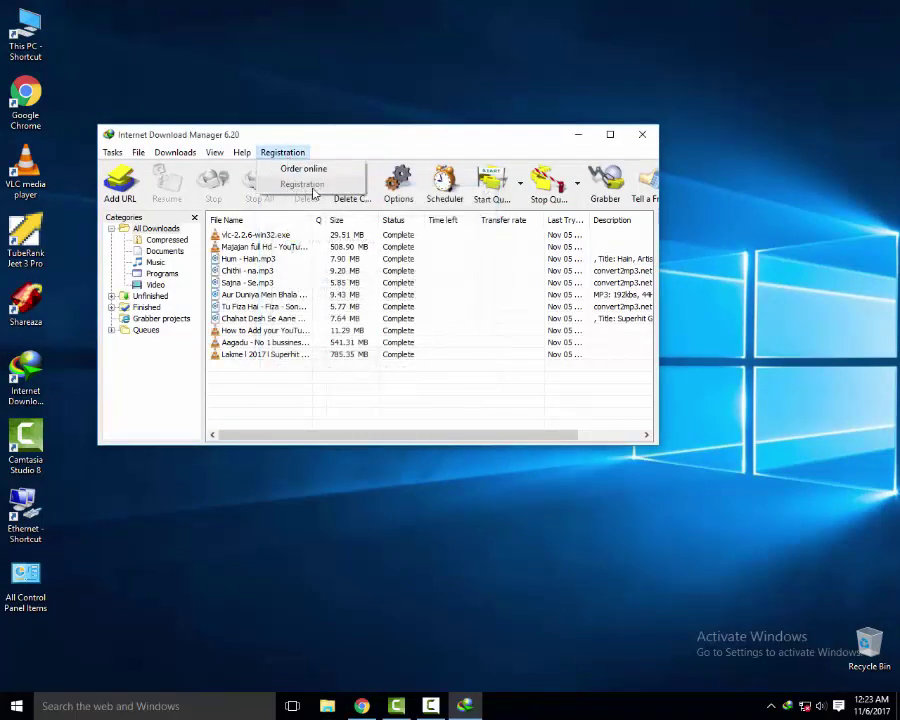
{"action": "left_click", "coordinate": [507, 145]}
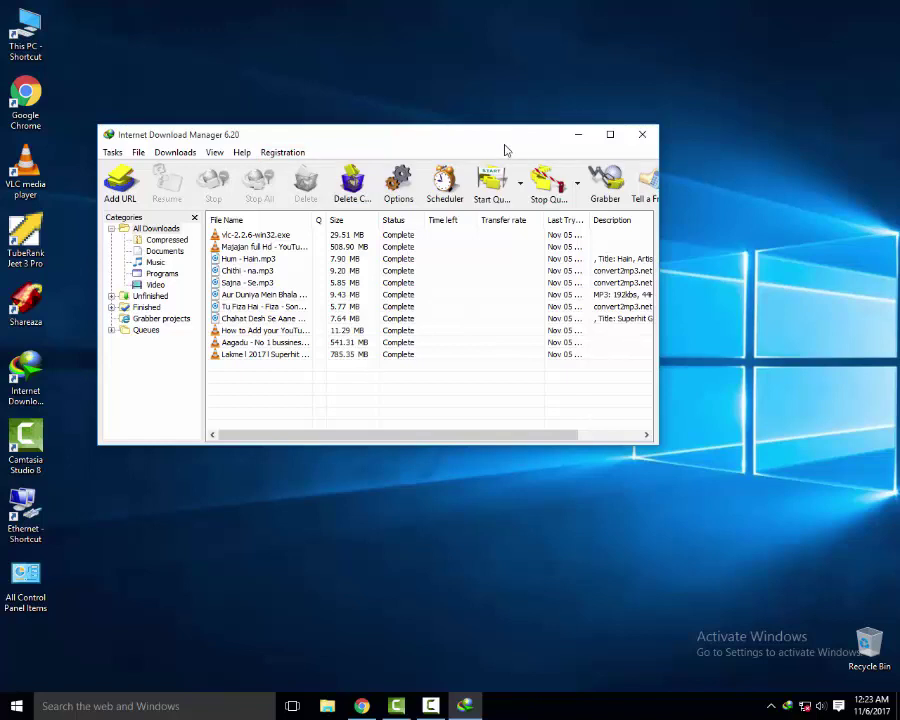
{"action": "left_click", "coordinate": [641, 134]}
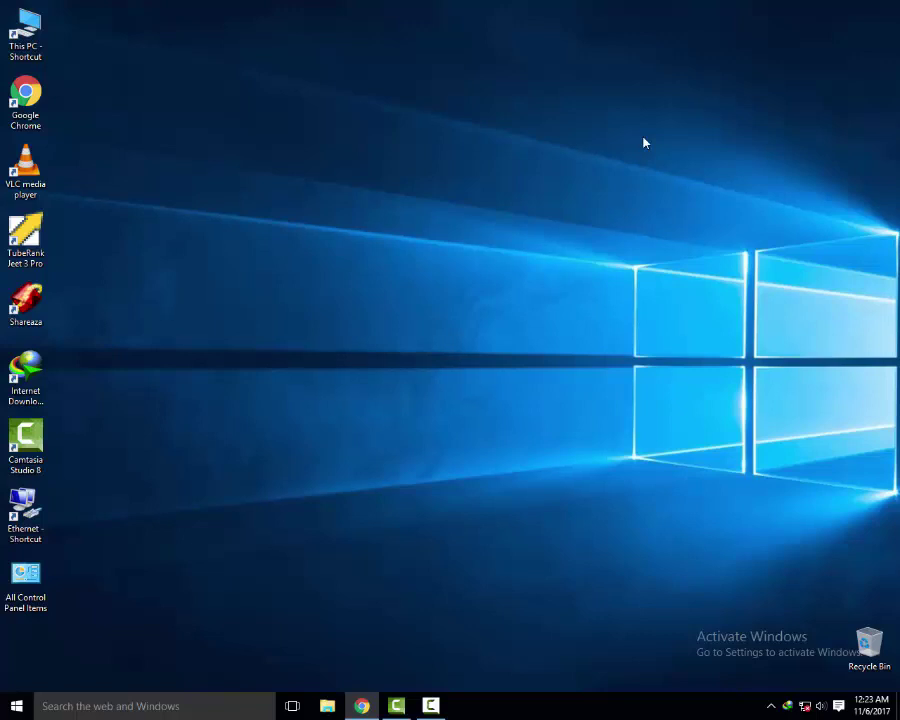